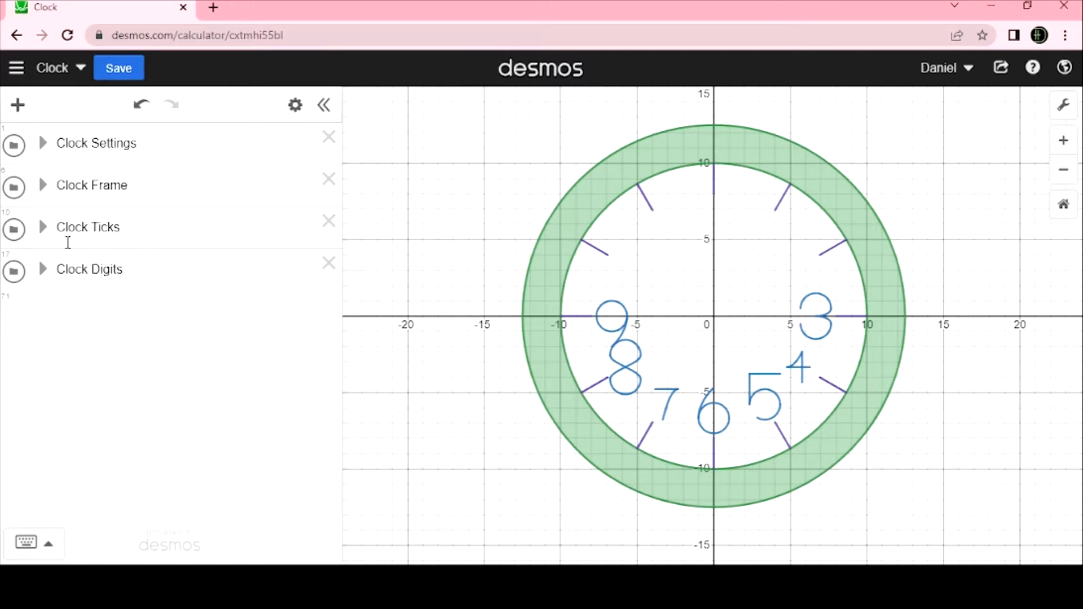
Step: Hide the Clock Digits folder and add a folder named "Clock Hands" with an empty expression below it
left_click(14, 271)
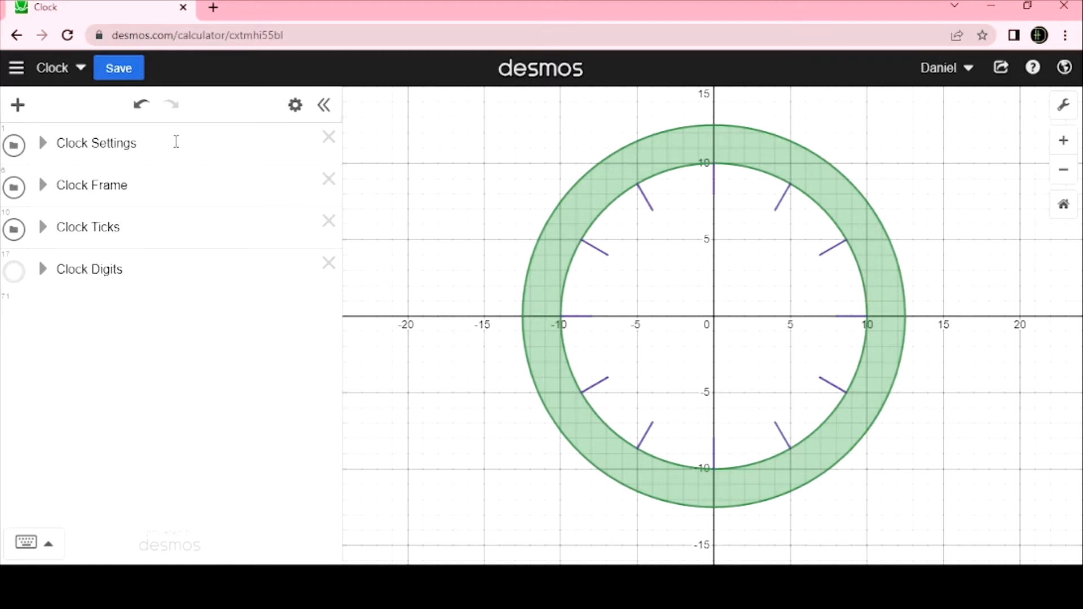
left_click(17, 105)
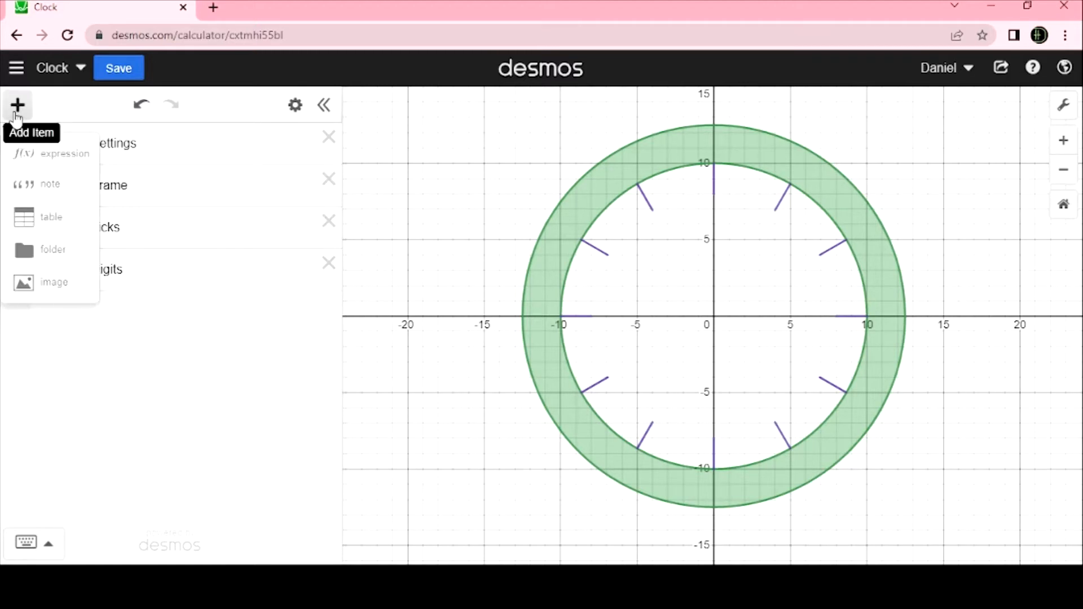
left_click(46, 259)
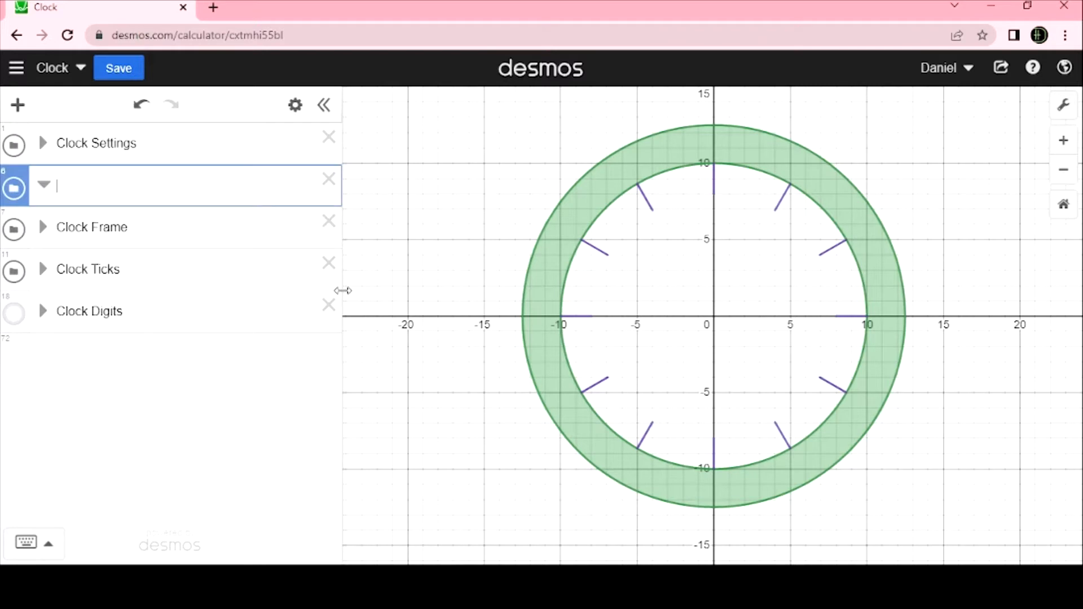
type("Clock Hands")
key("Return")
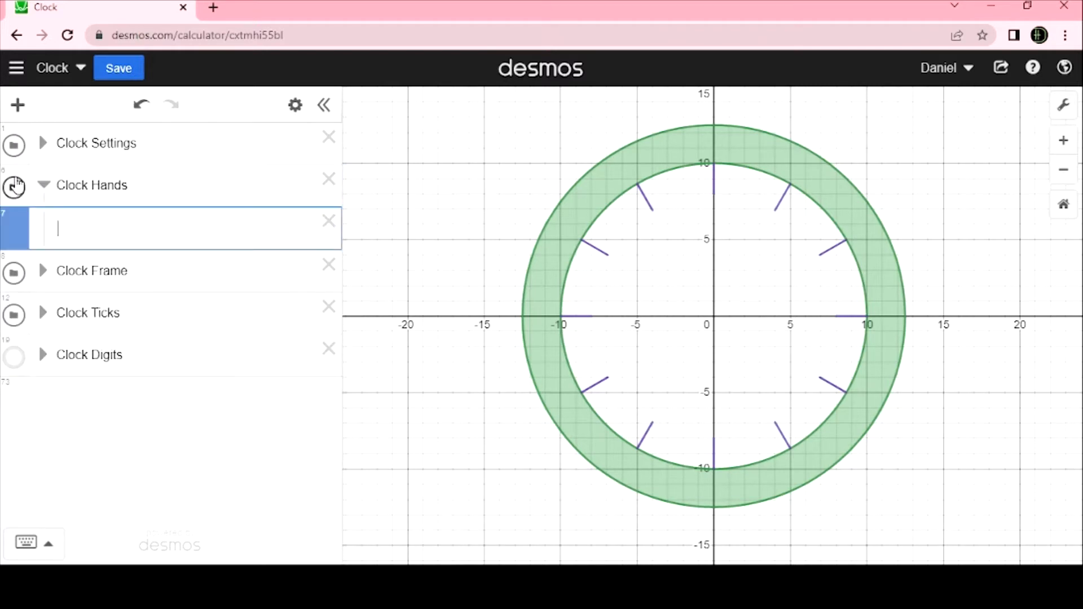
left_click_drag(16, 184, 17, 311)
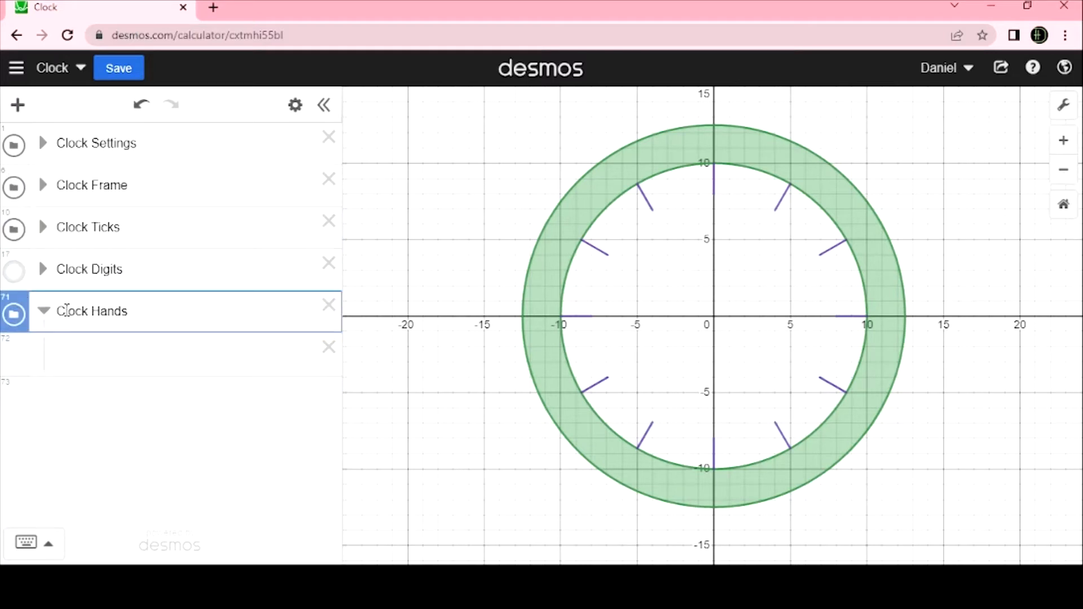
left_click(76, 351)
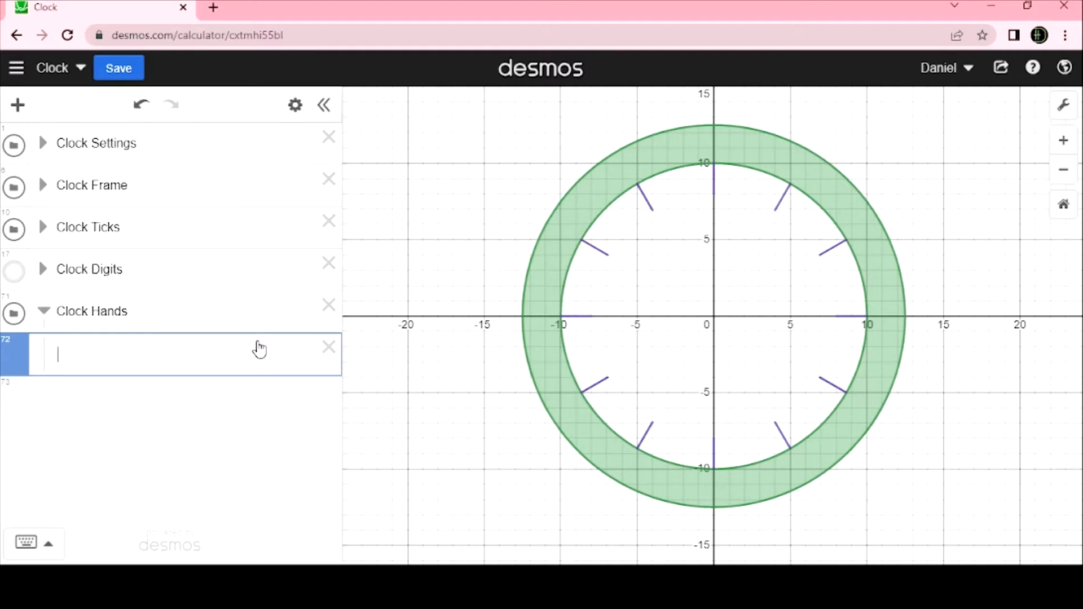
type("y=x")
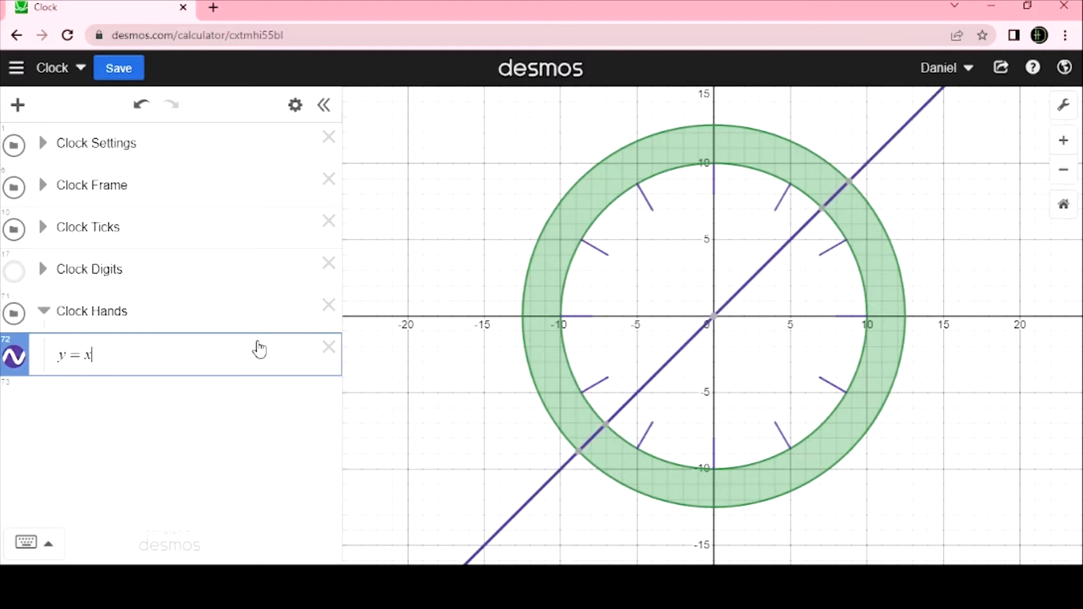
key("BackSpace")
key("BackSpace")
key("BackSpace")
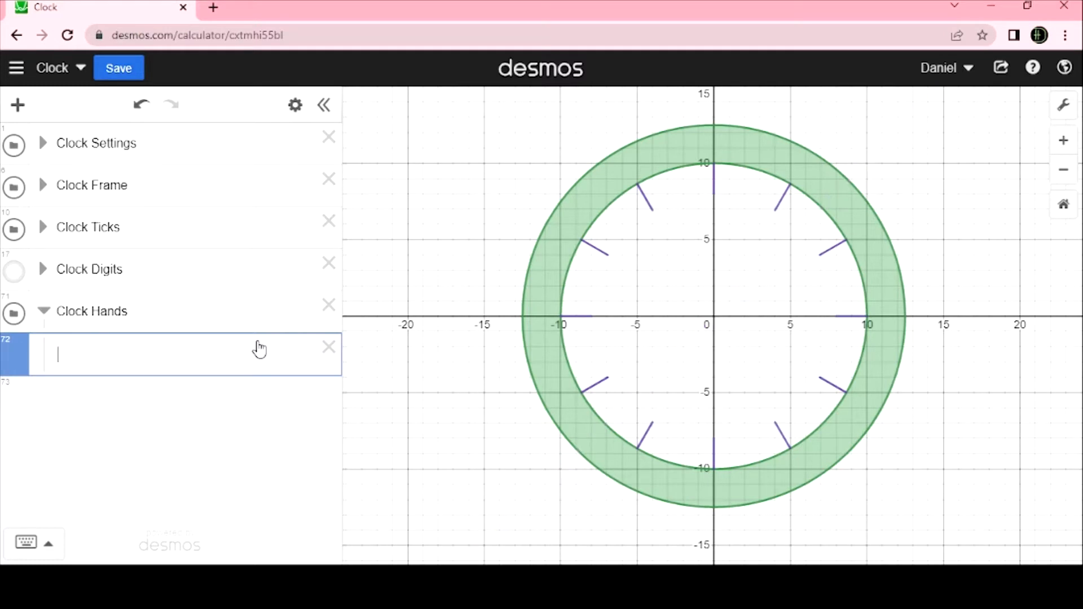
Step: Enter the point list (0,0),(6,5) in the empty expression of the Clock Hands folder
type("(0,")
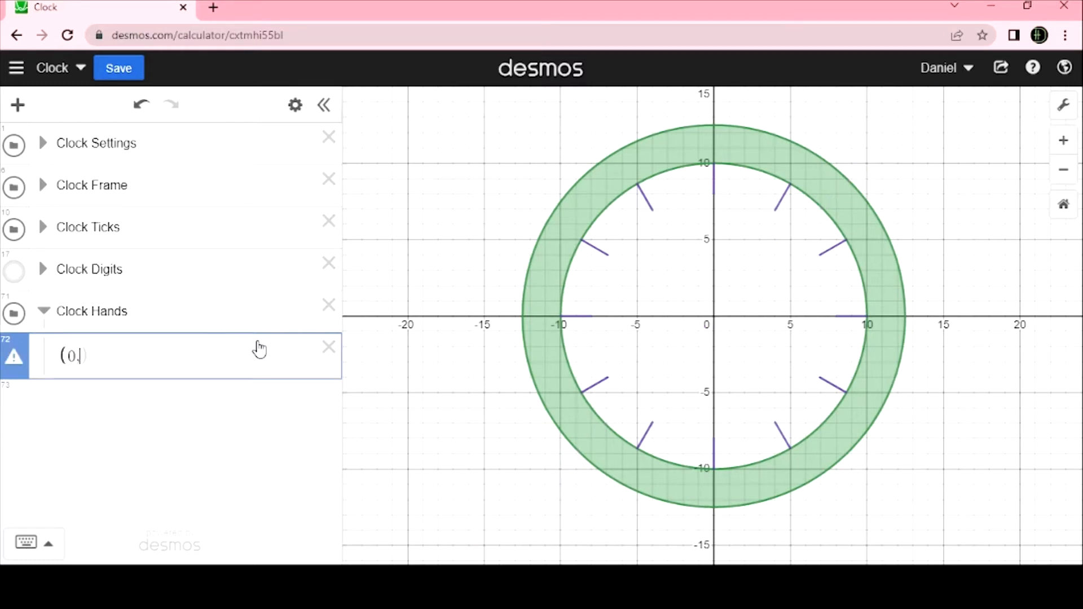
type("0)")
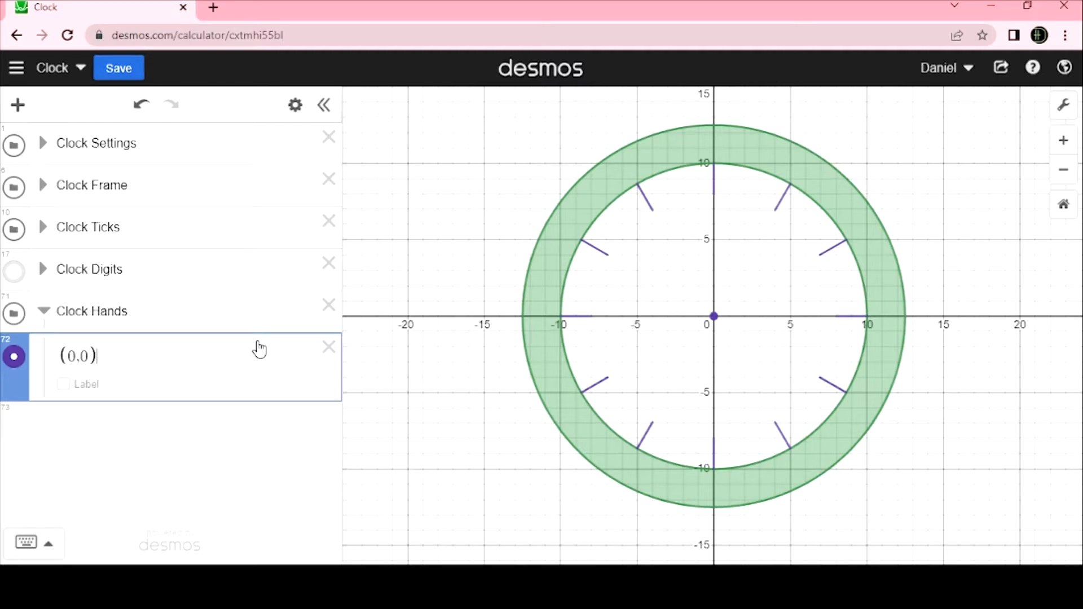
type(",(")
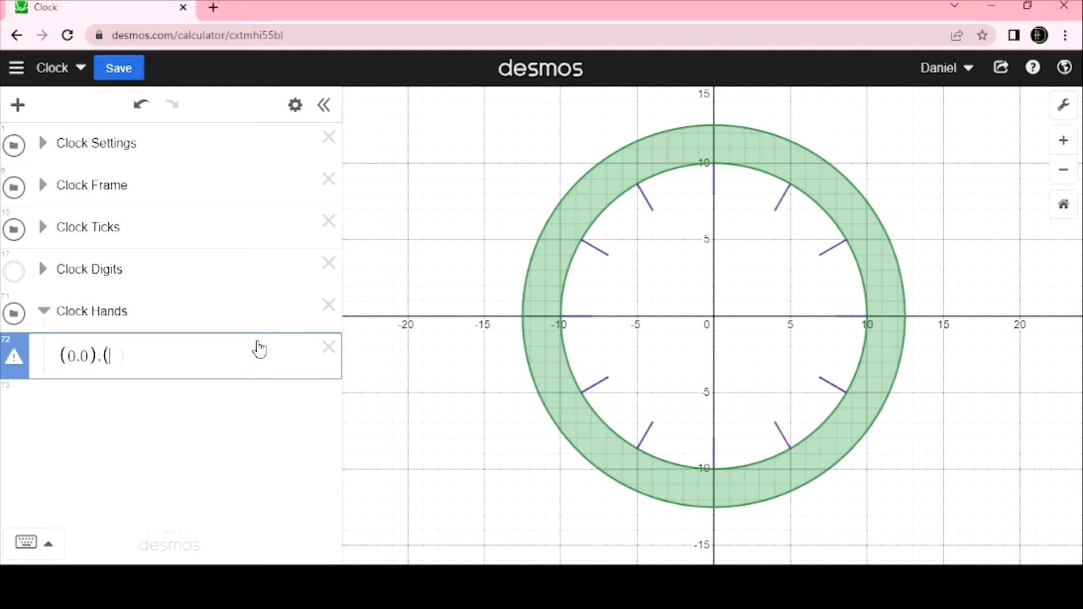
key("Left")
key("Left")
key("Right")
key("Right")
key("Right")
key("Right")
key("Left")
type("6,5")
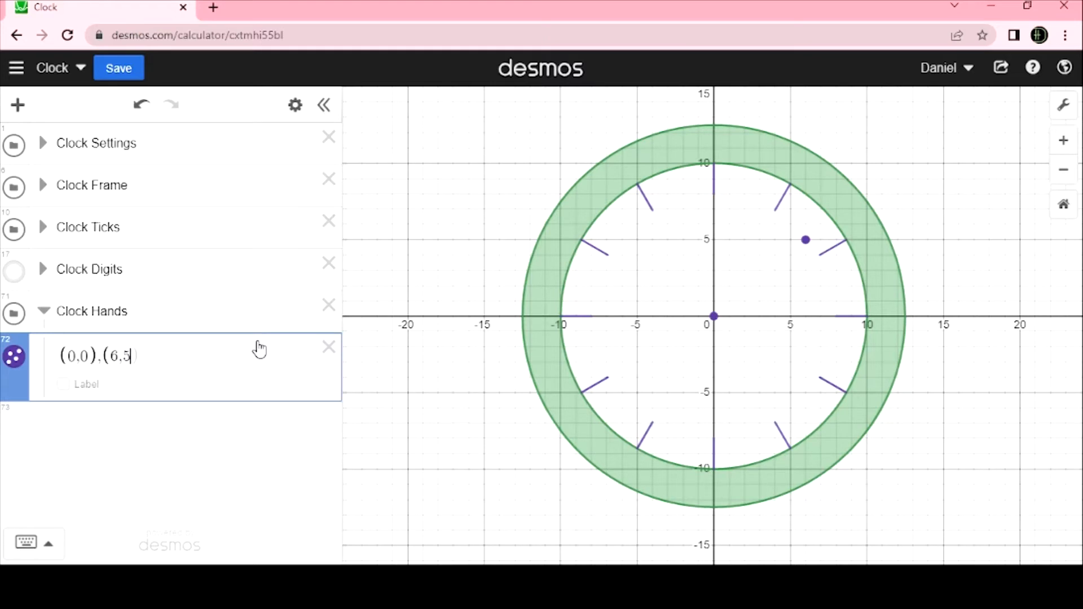
Step: Style the point pair as a solid blue connecting line with its point markers turned off
left_click(296, 107)
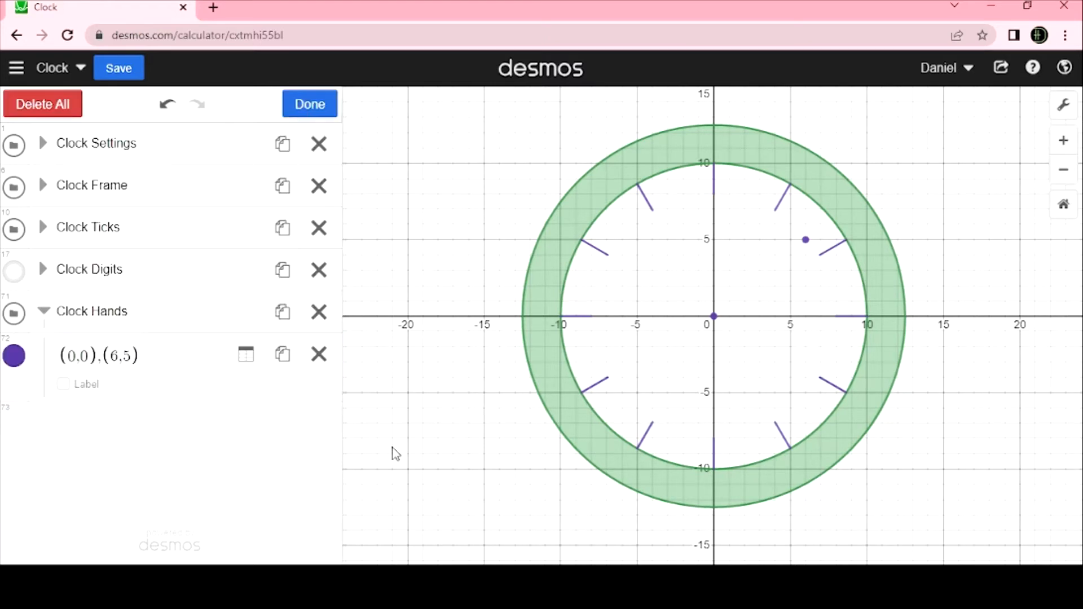
left_click(12, 356)
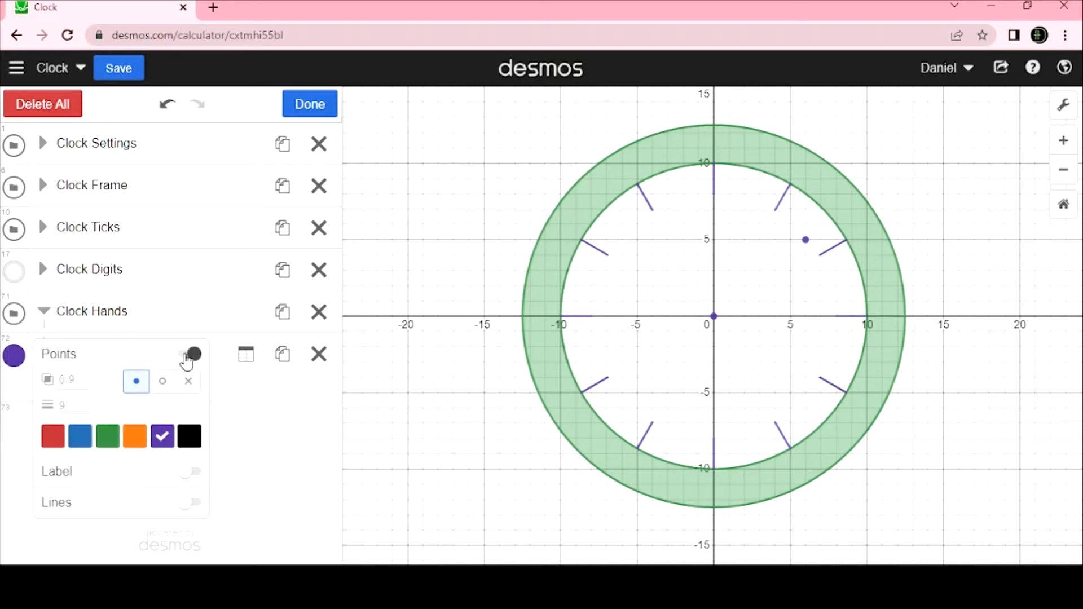
left_click(188, 356)
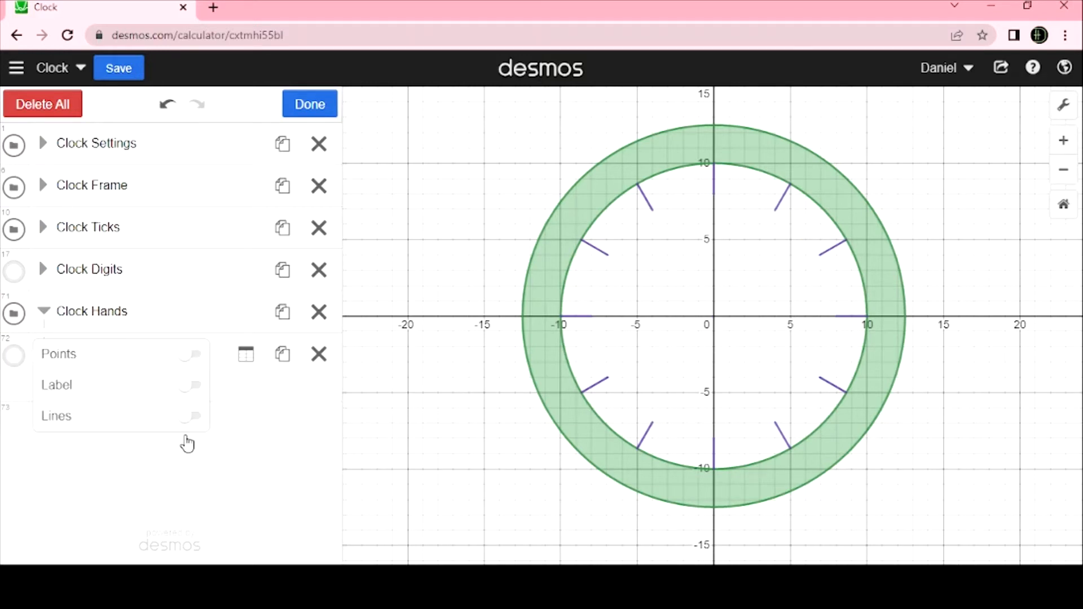
left_click(191, 416)
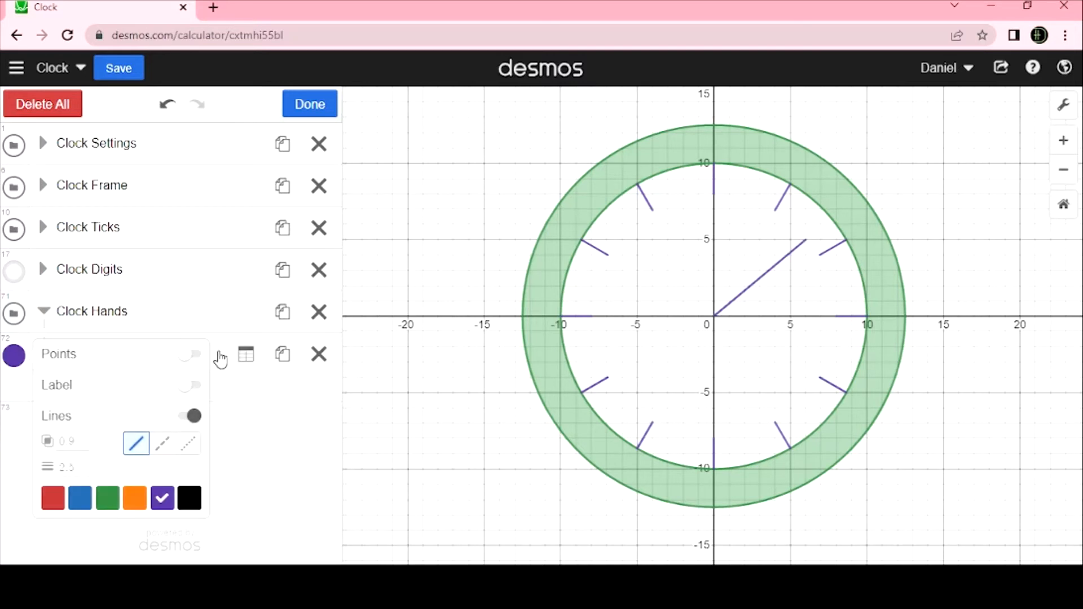
left_click(77, 508)
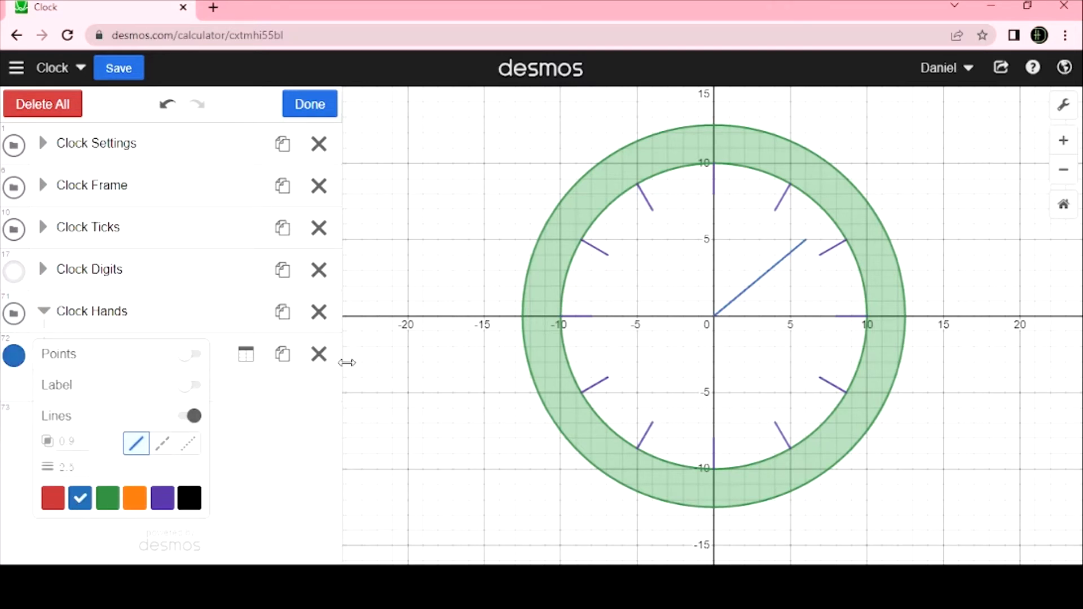
left_click(294, 108)
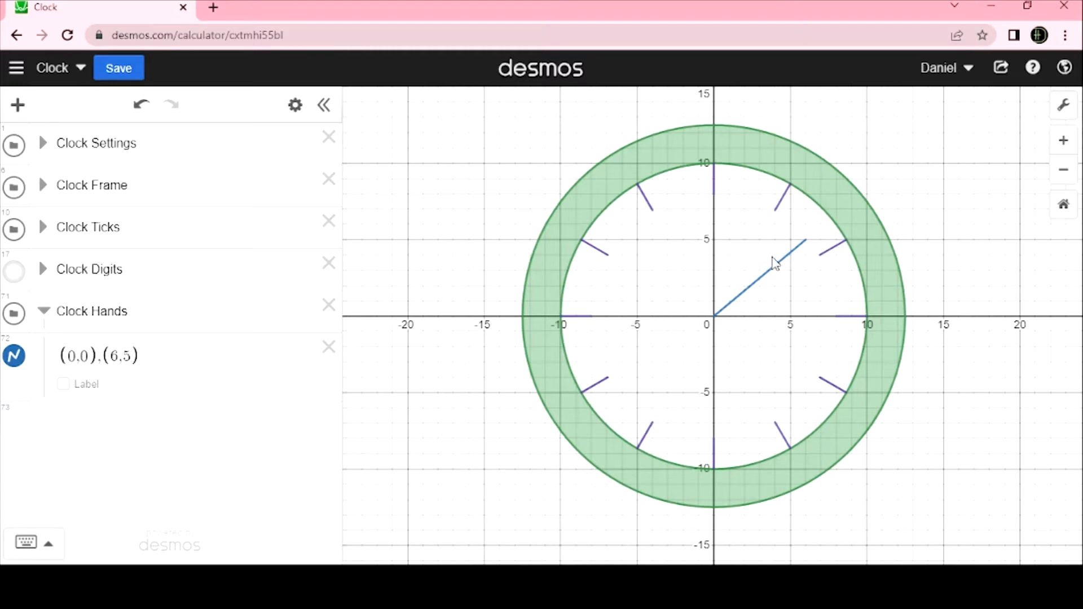
Step: Insert a note reading "Seconds Hand" at the start of the Clock Hands folder, followed by an empty expression
left_click(140, 315)
key("Return")
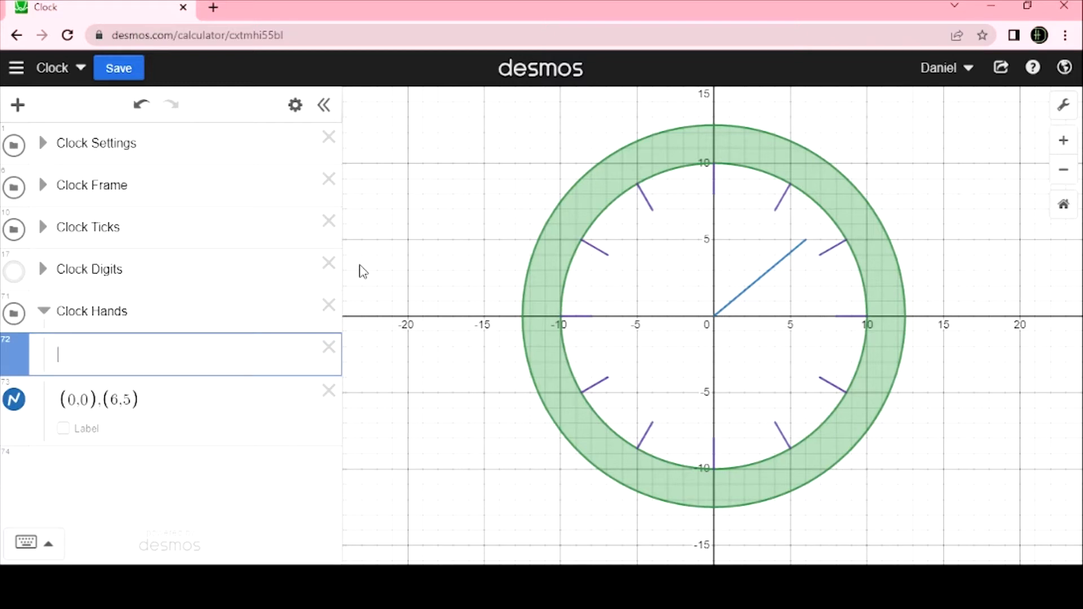
type("\"seco")
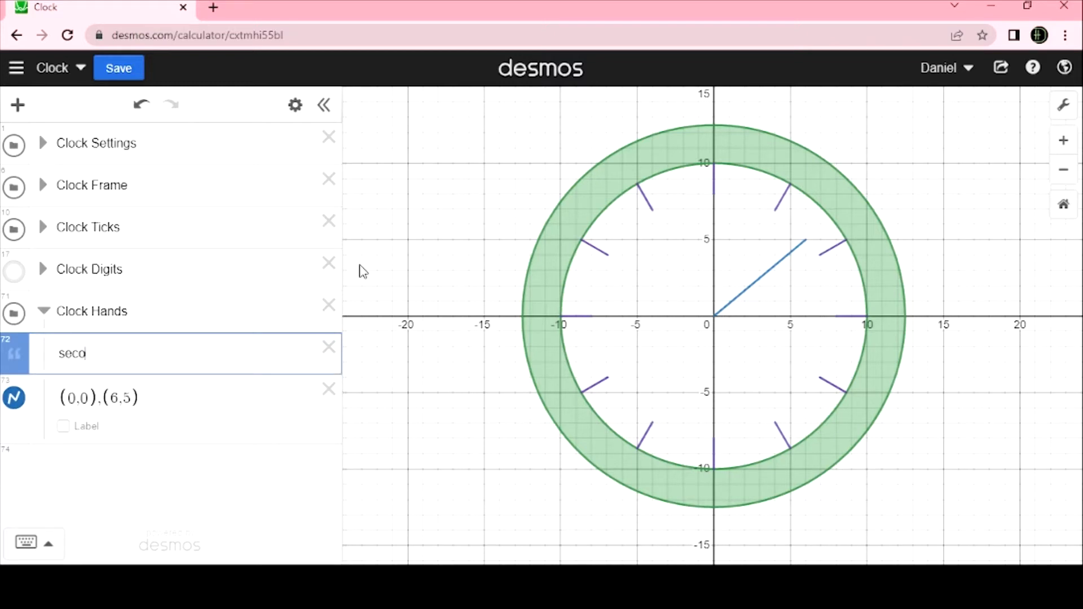
key("BackSpace")
key("BackSpace")
key("BackSpace")
key("BackSpace")
type("Seconds Hand")
key("Return")
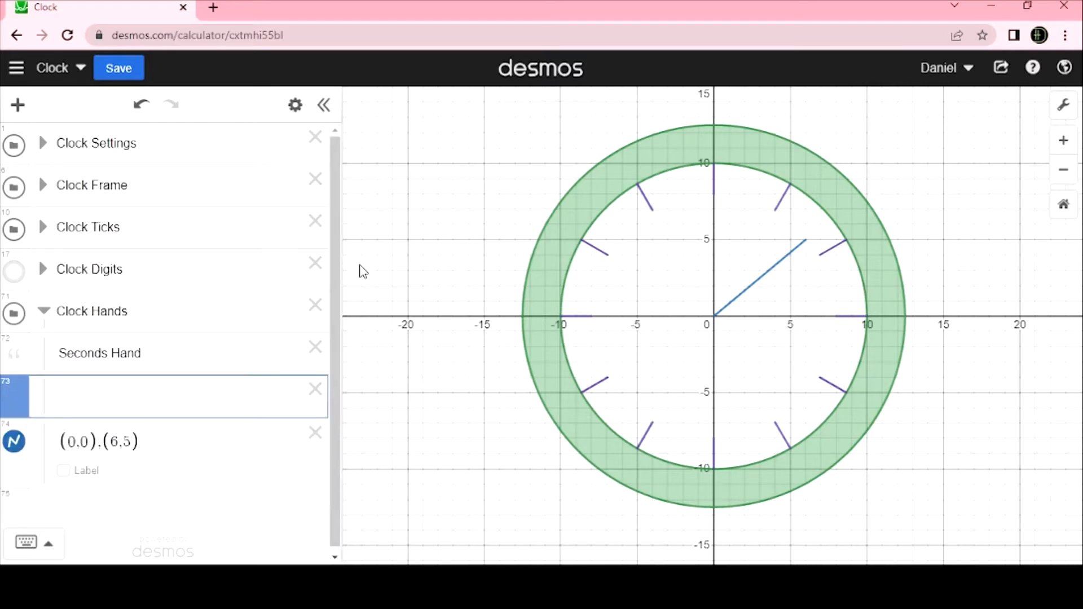
Step: Define the variable l_1 = 8 beneath the Seconds Hand note
type("l_1")
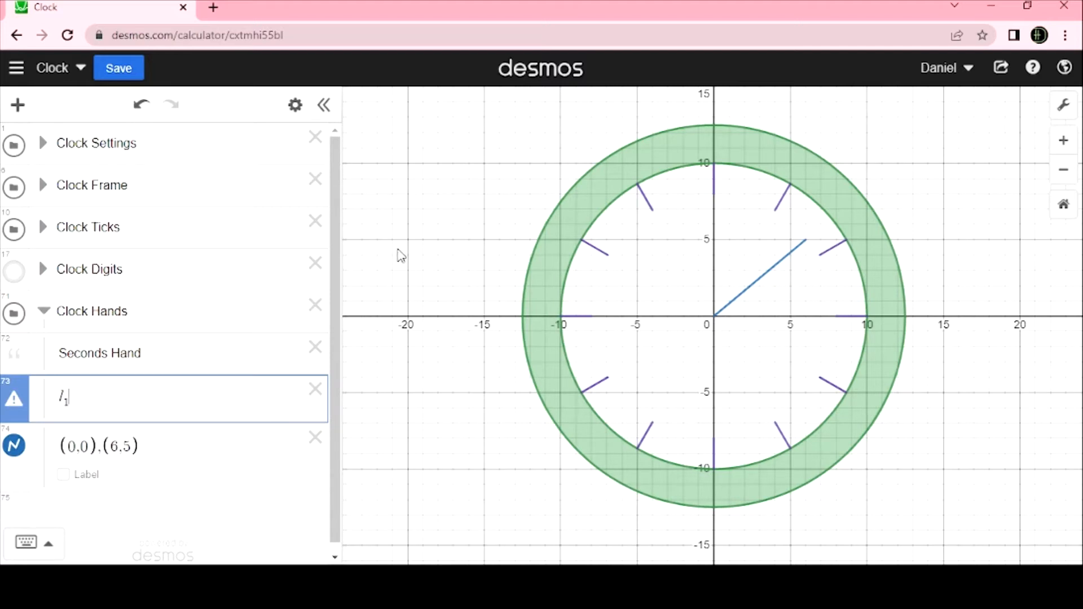
type("=6")
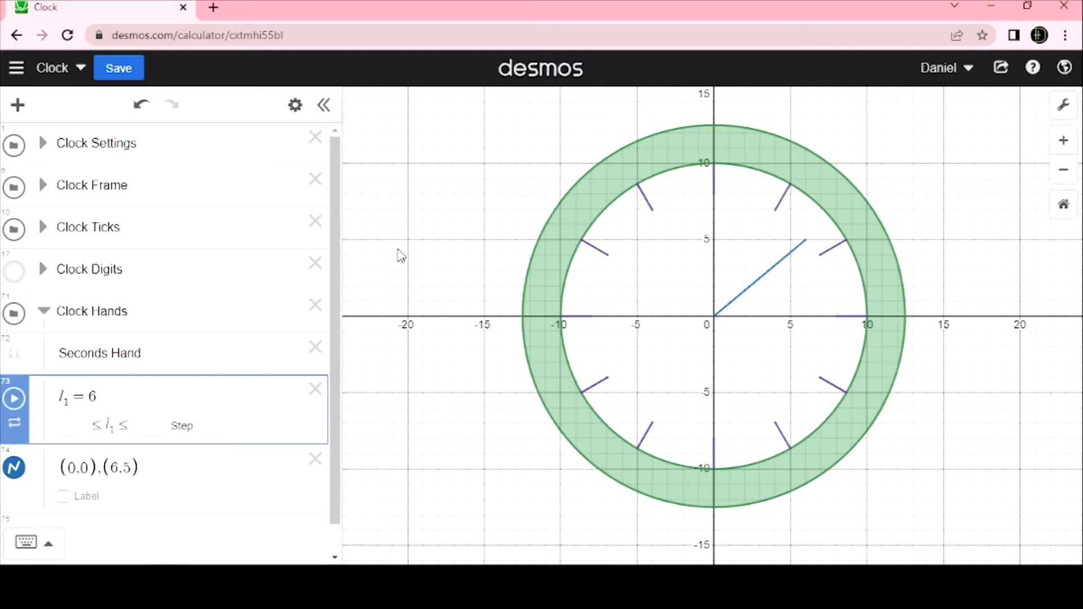
scroll(136, 459, "down", 1)
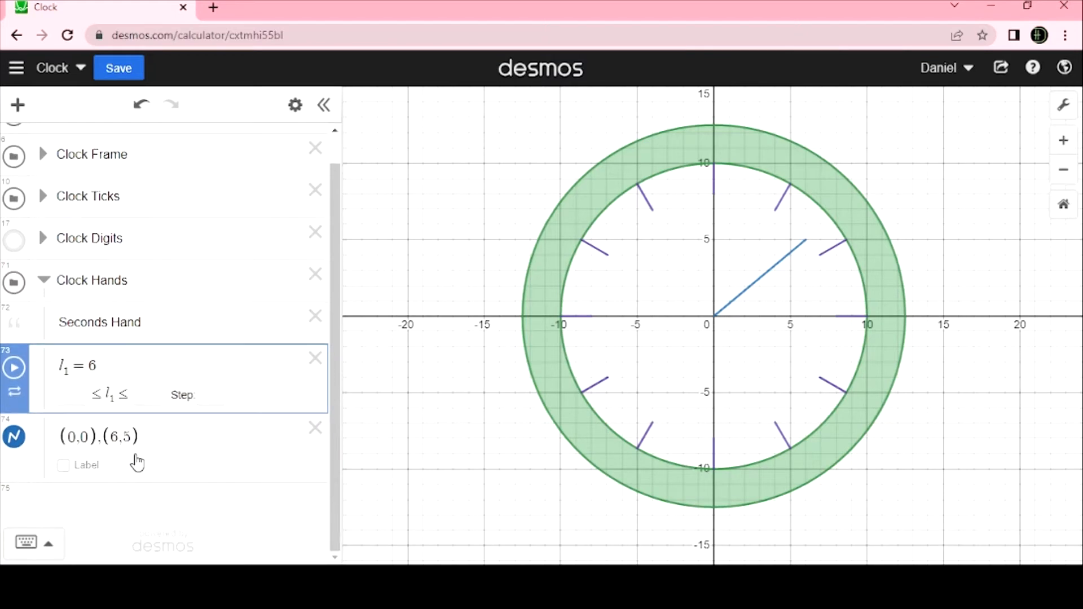
key("BackSpace")
type("8")
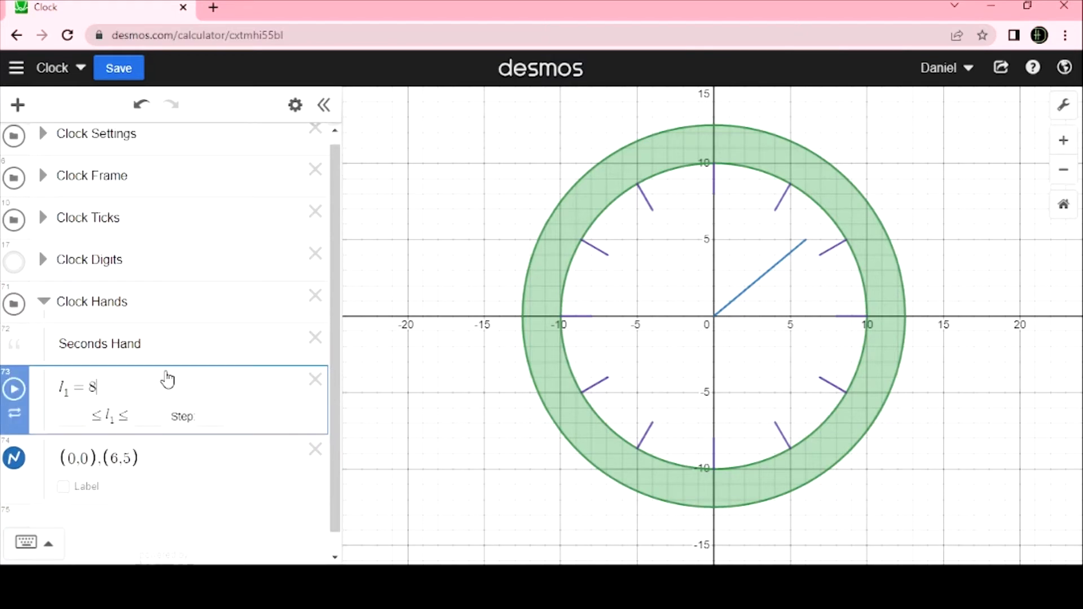
scroll(167, 379, "down", 1)
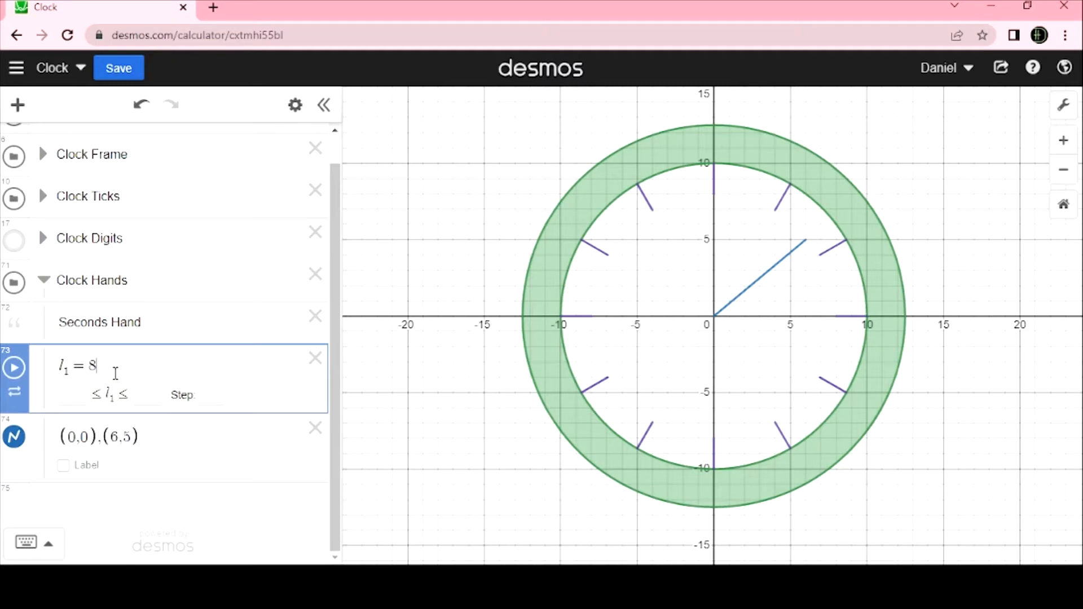
left_click(177, 438)
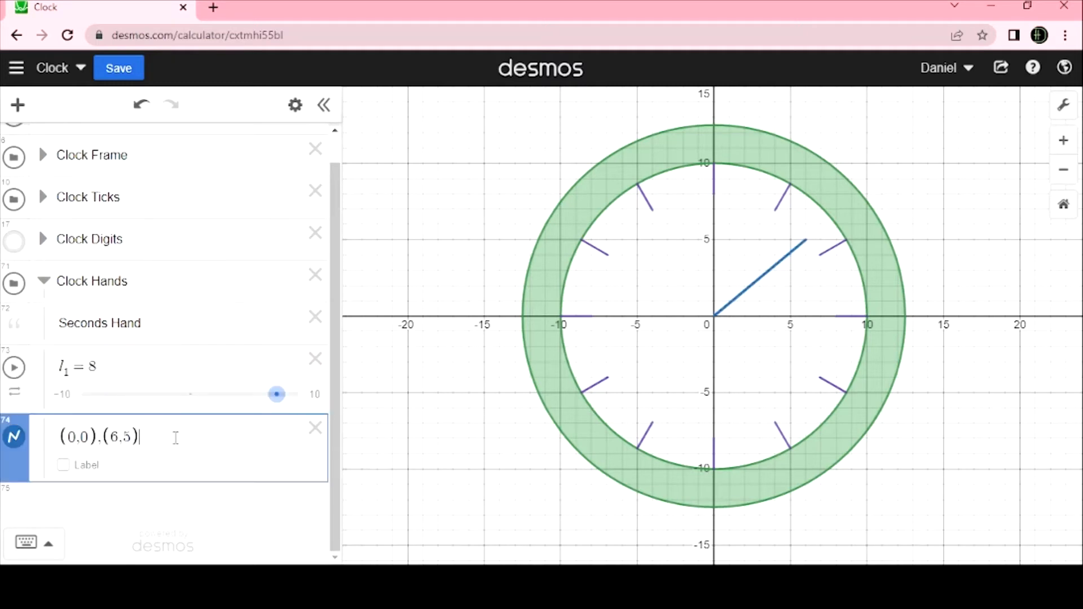
key("Left")
key("Left")
Step: Add a new expression below l_1 that defines the angle θ_1 = π/6
left_click(120, 359)
key("Return")
type("t")
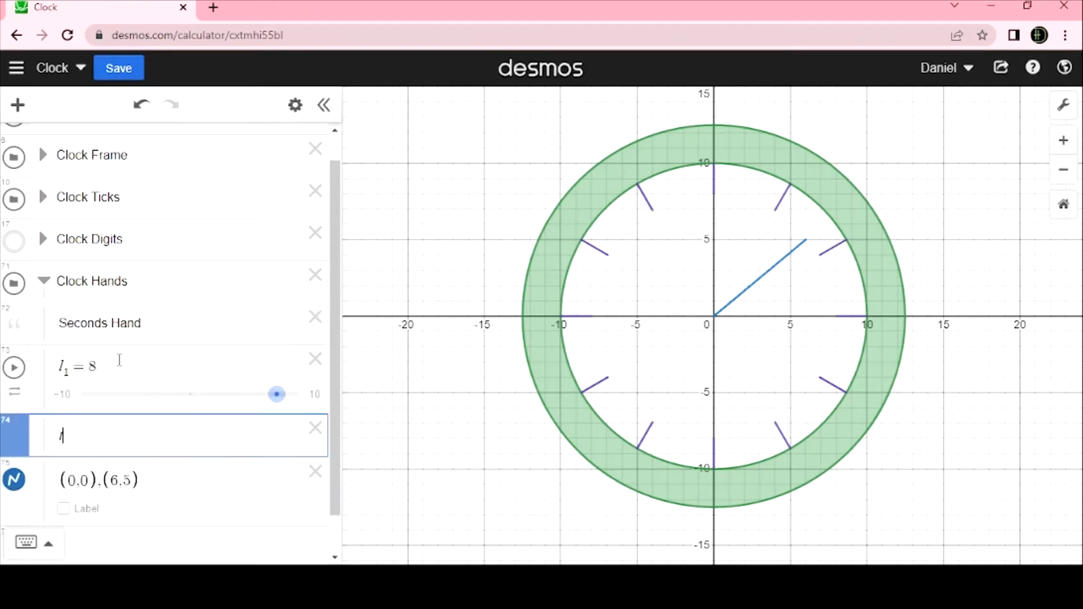
type("heta_1")
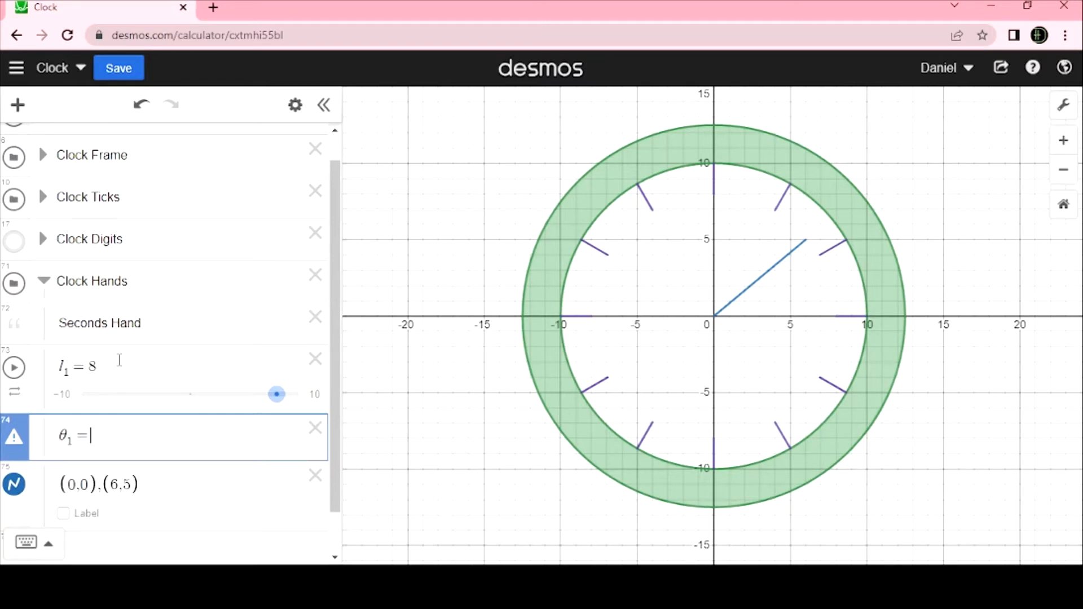
type("=pi/6")
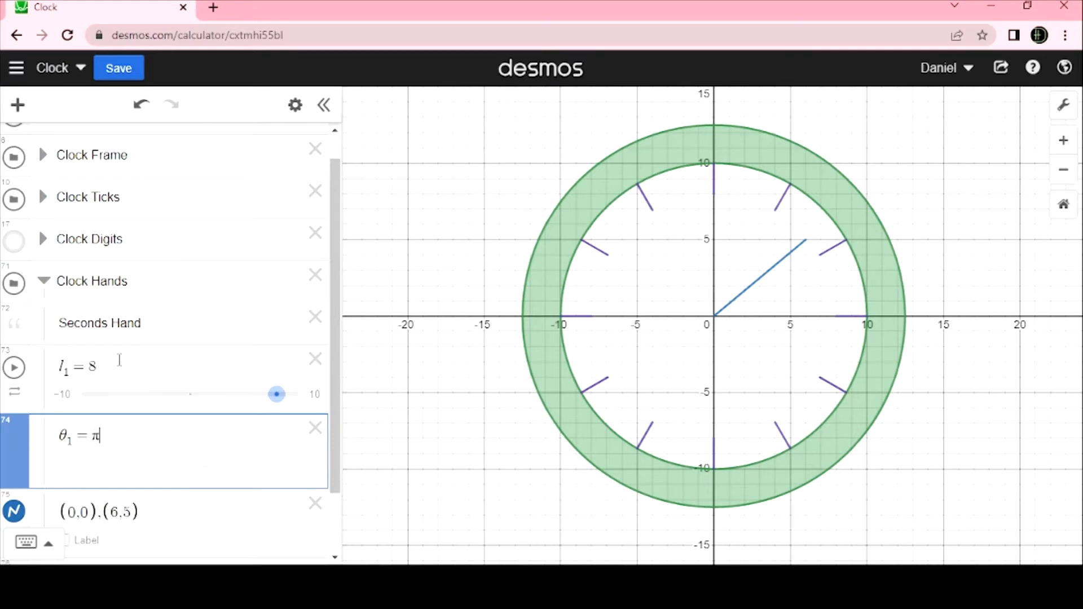
Step: Insert a new expression directly beneath the Seconds Hand note that defines the degree variable d_1 = 30
left_click(182, 309)
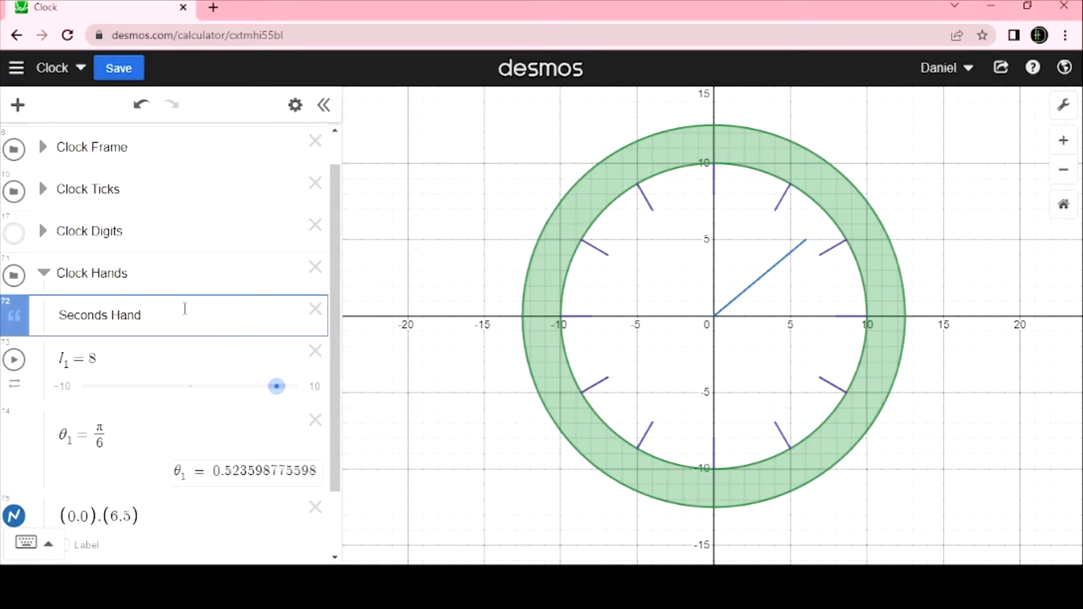
key("Return")
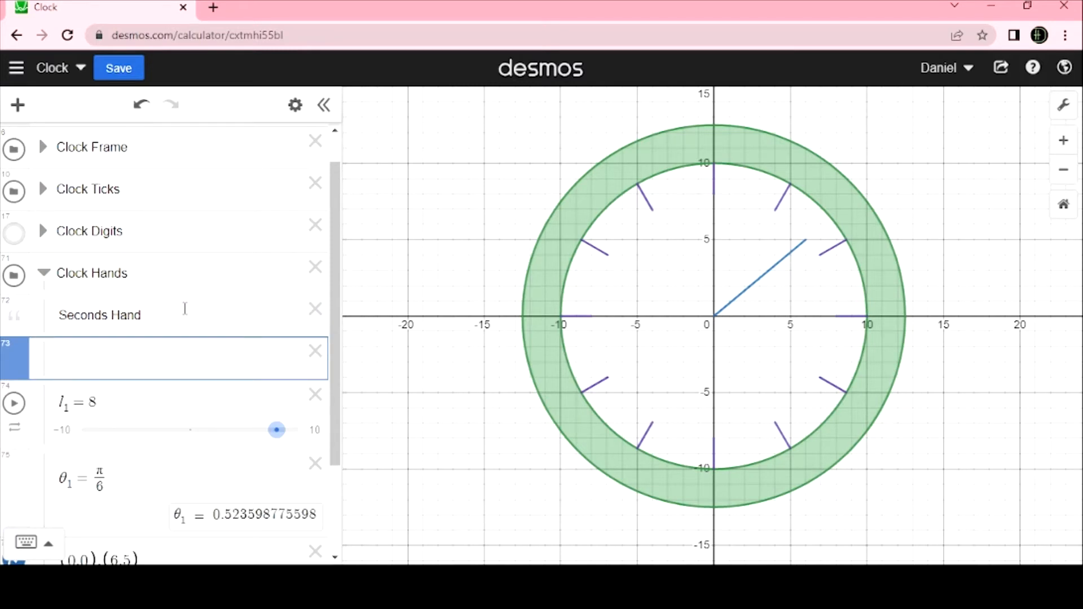
type("d_")
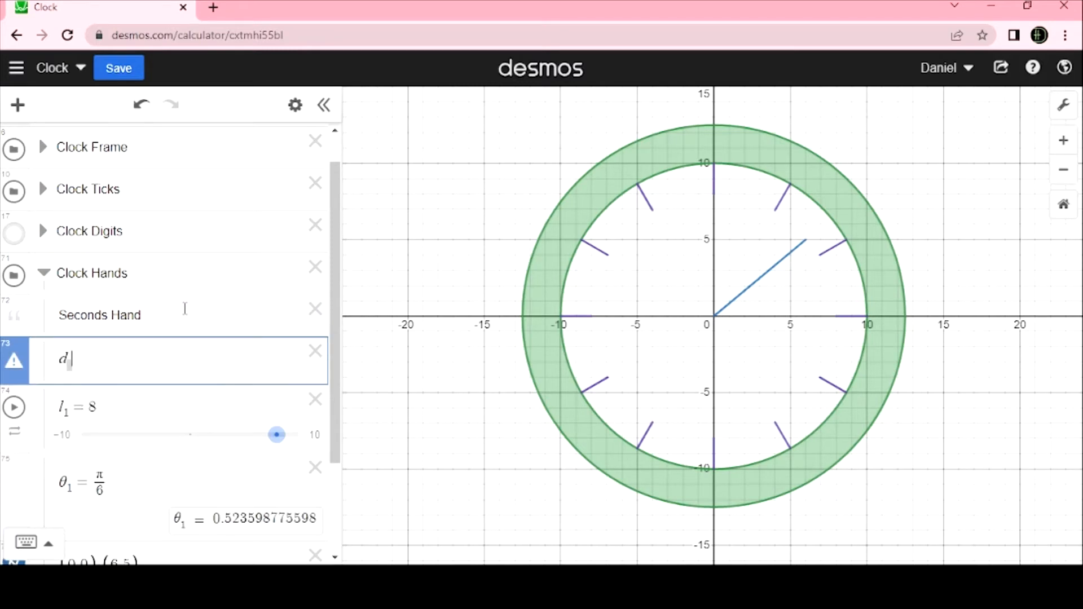
type("1 =")
scroll(150, 338, "down", 2)
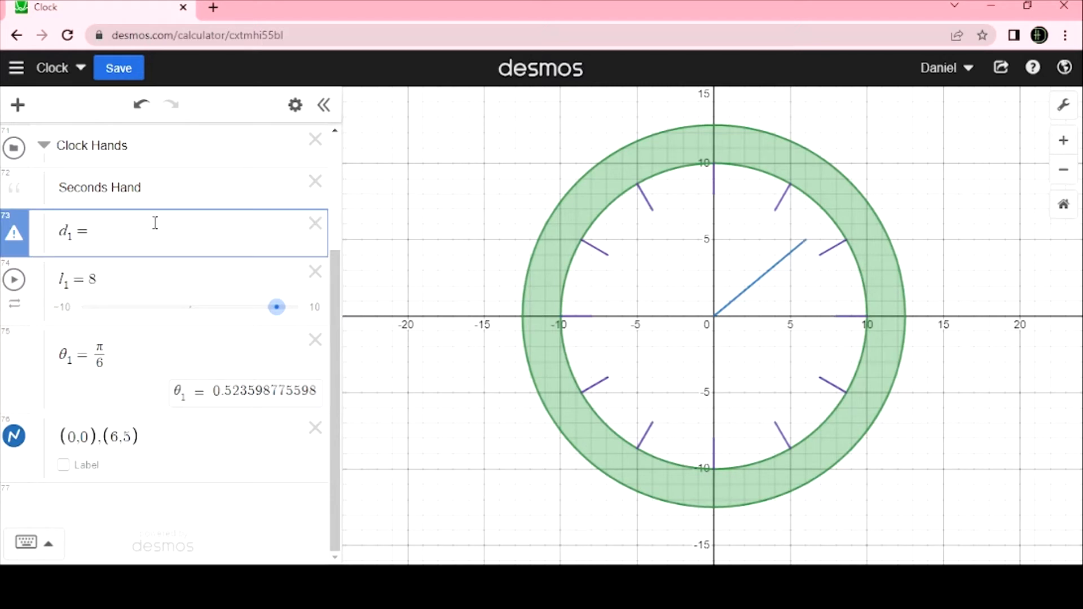
scroll(152, 228, "up", 3)
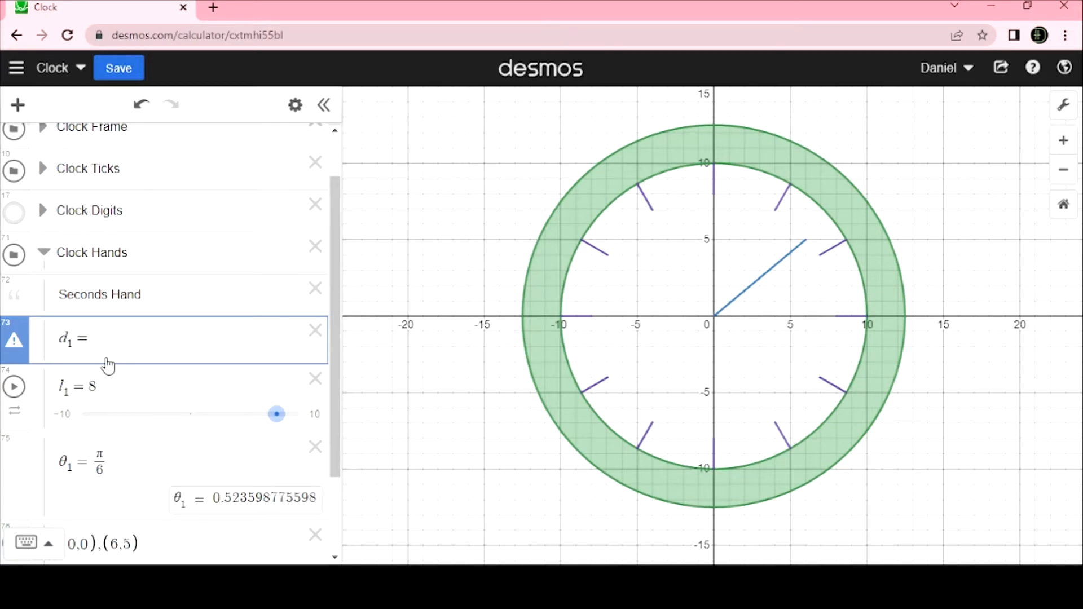
type("30")
Step: Redefine the angle θ_1 as d_1π/180 so that it depends on the degree variable
scroll(107, 364, "down", 3)
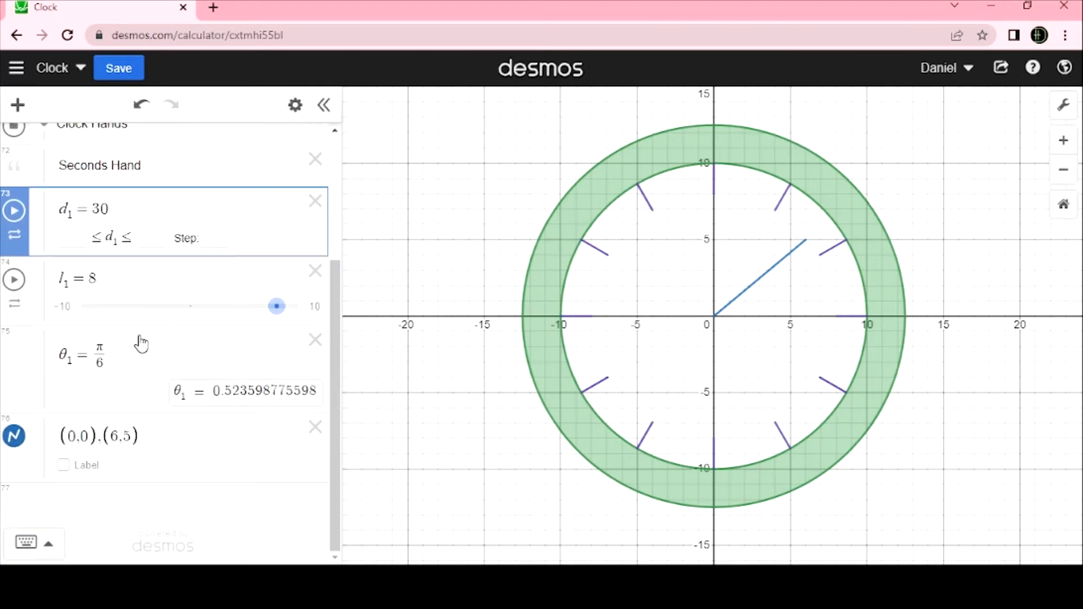
left_click(121, 351)
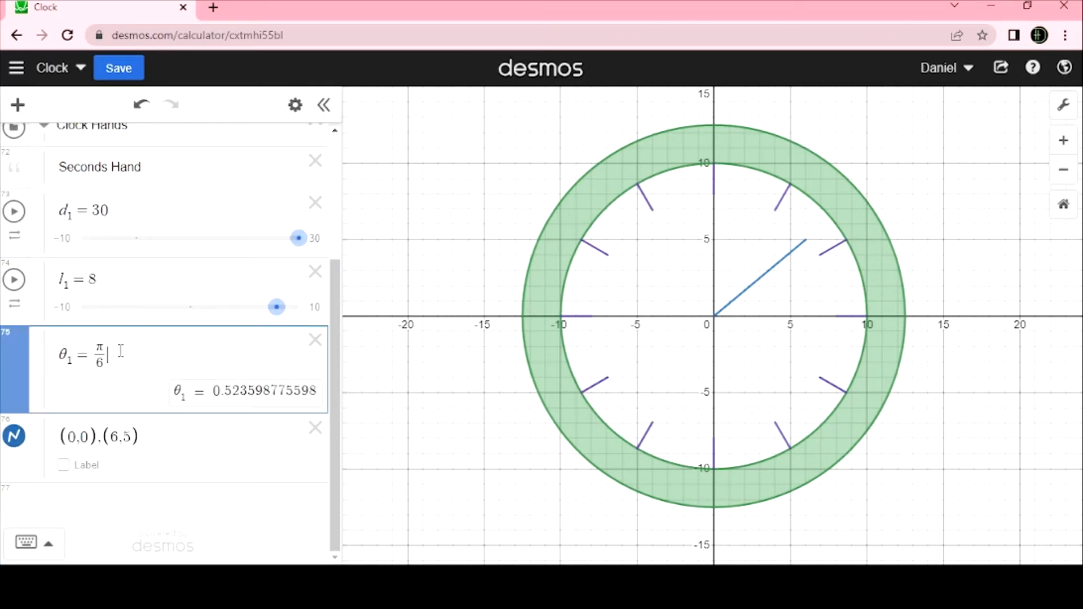
key("BackSpace")
key("BackSpace")
key("BackSpace")
key("BackSpace")
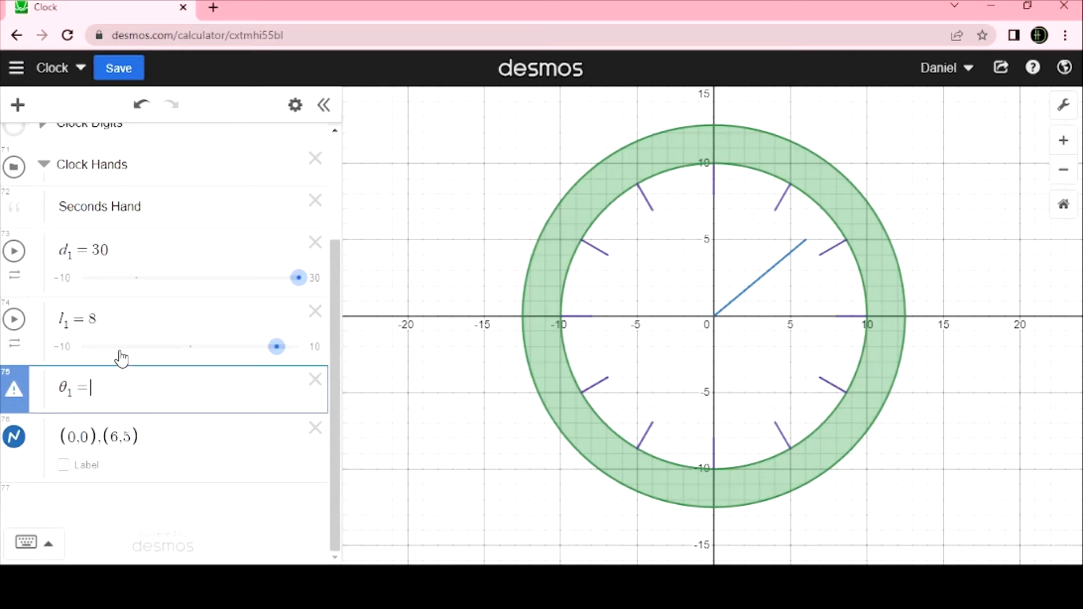
type("d1pi/")
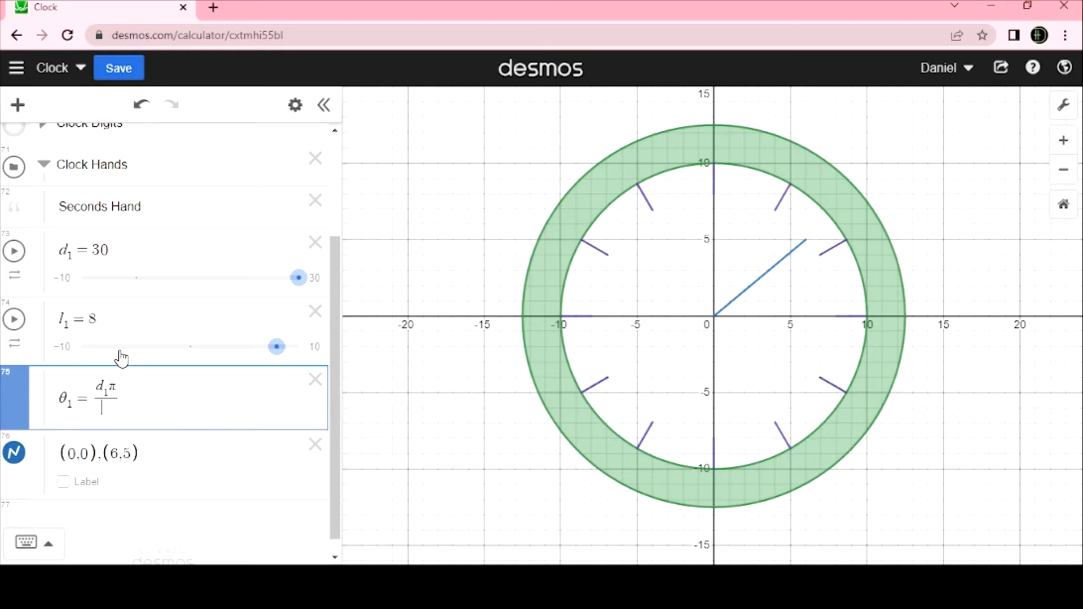
type("180")
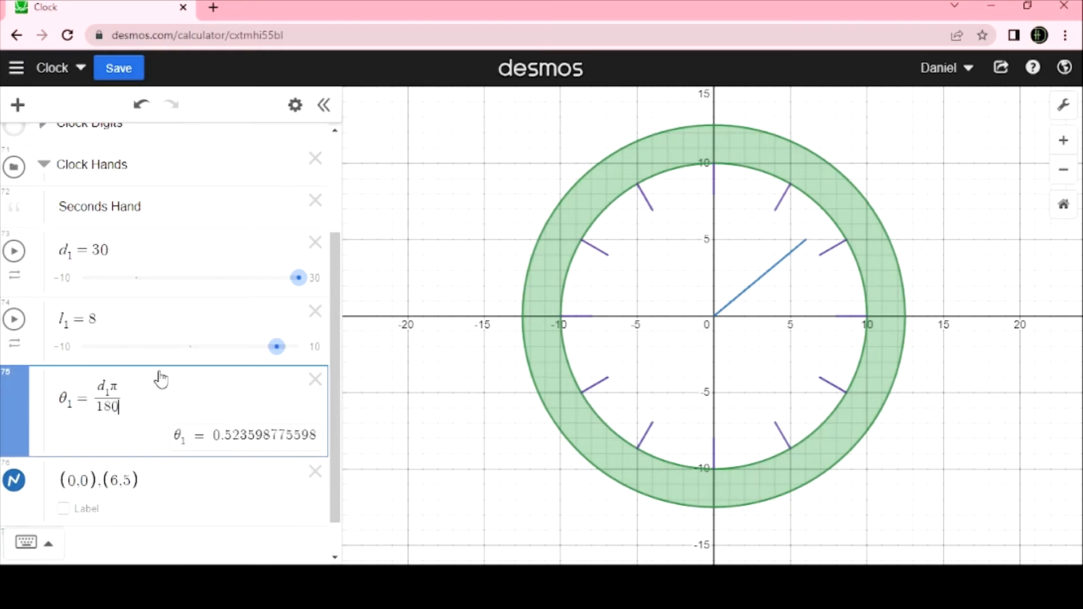
Step: Replace the x-coordinate of the seconds hand's outer endpoint with l_1 cos(θ_1)
scroll(160, 379, "down", 1)
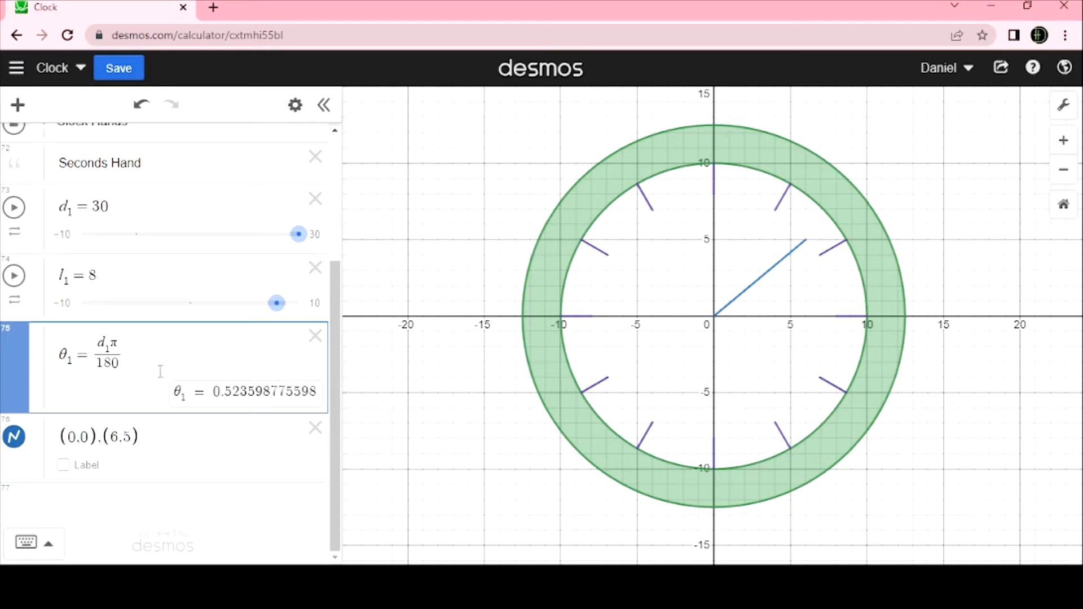
left_click(140, 438)
key("Left")
key("Left")
key("Left")
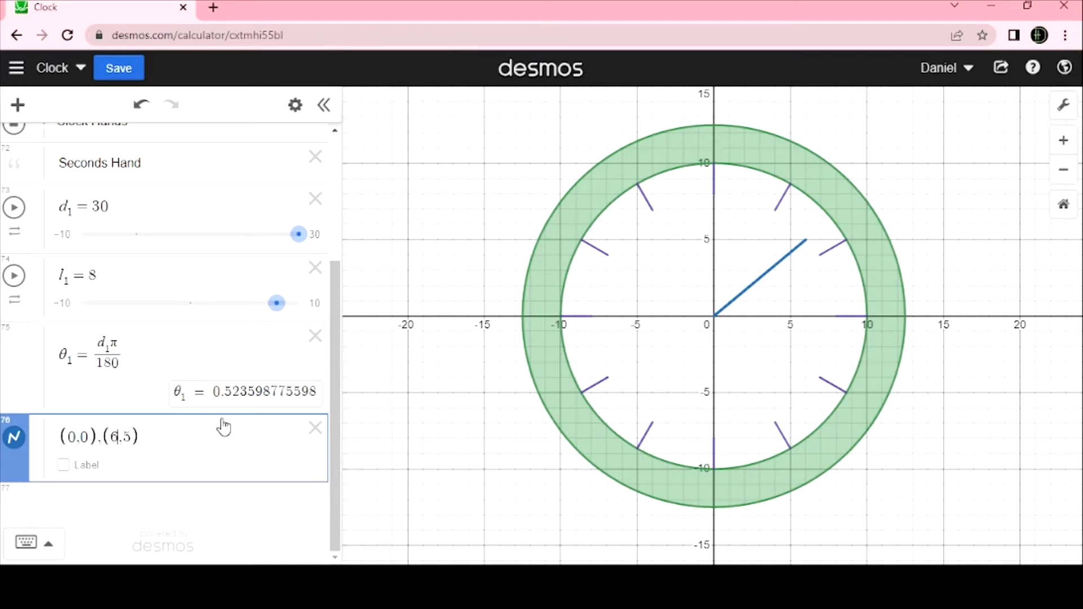
key("BackSpace")
type("l1 ")
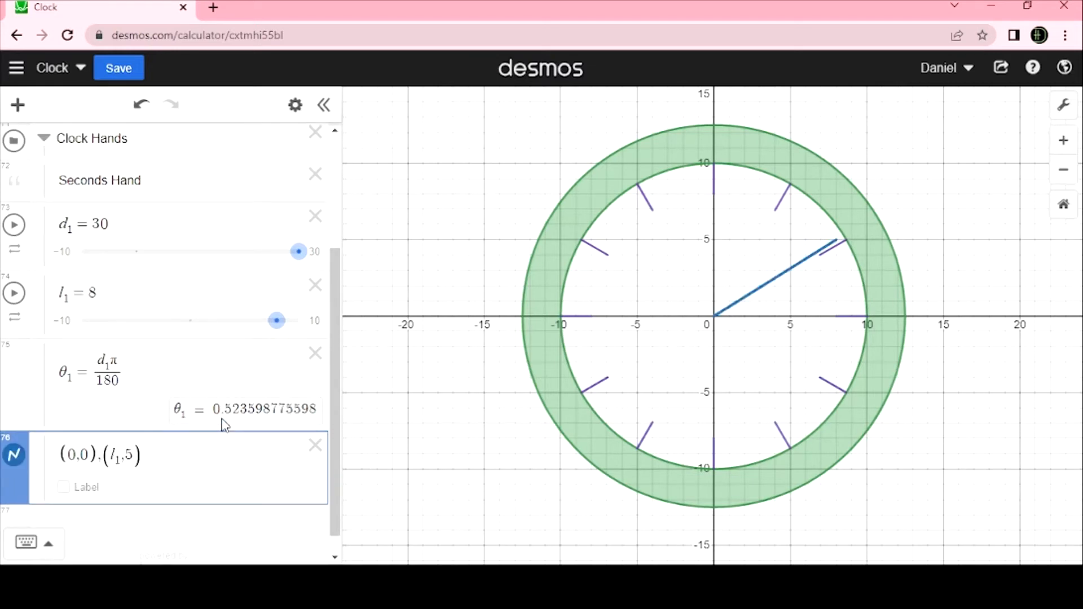
type("cos(tje")
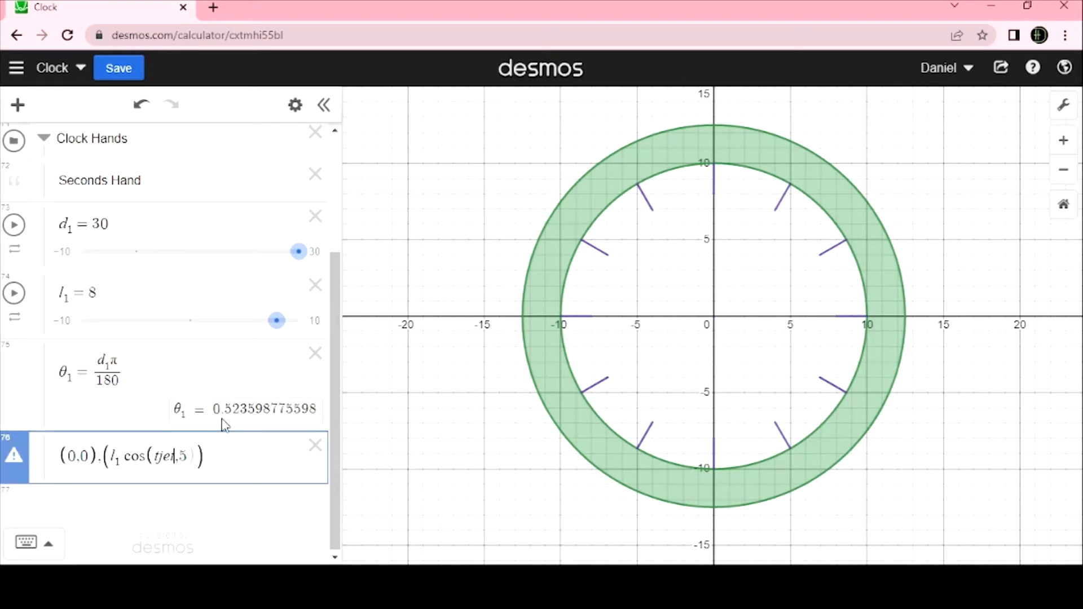
key("BackSpace")
key("BackSpace")
type("heta)-1")
key("BackSpace")
key("BackSpace")
type("_1")
Step: Replace the y-coordinate of the seconds hand's outer endpoint with l_1 sin(θ_1), and adjust d_1 to 16 to rotate the hand
key("Right")
key("Right")
key("Right")
key("BackSpace")
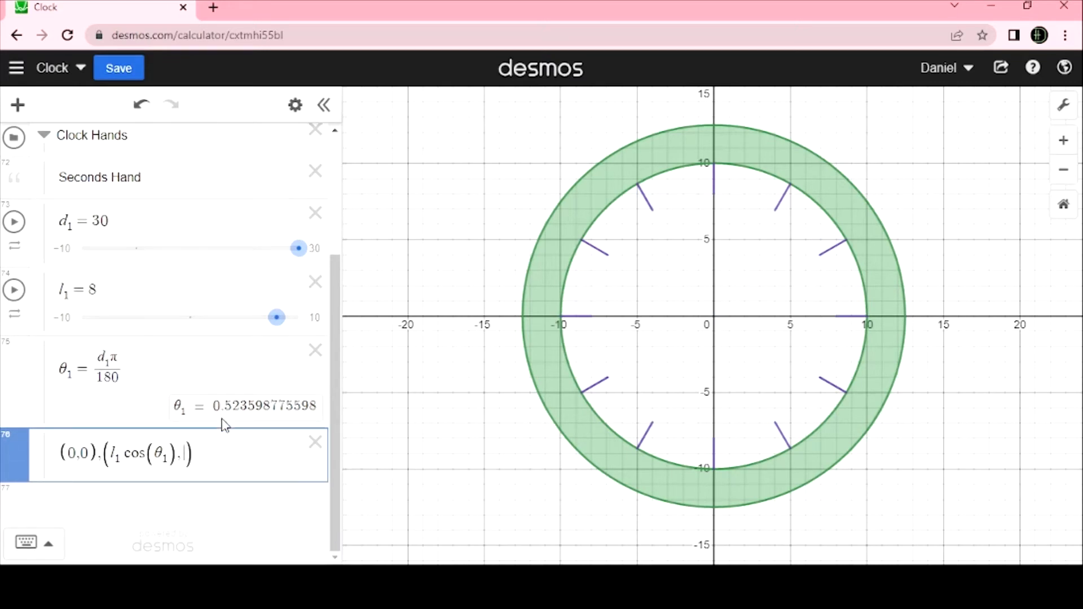
type("l_1")
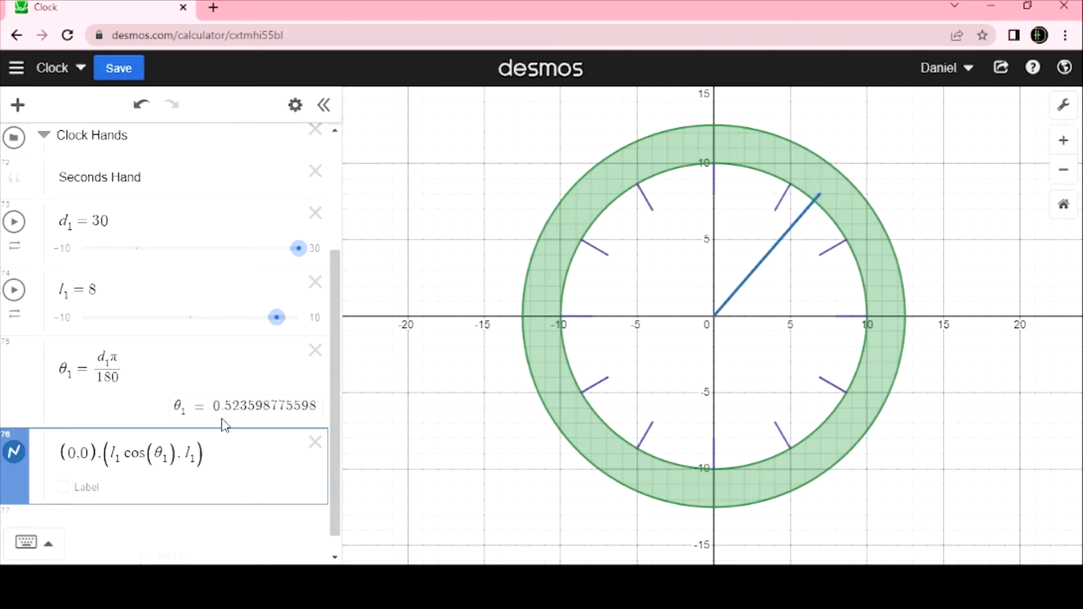
type("sin(theta_2")
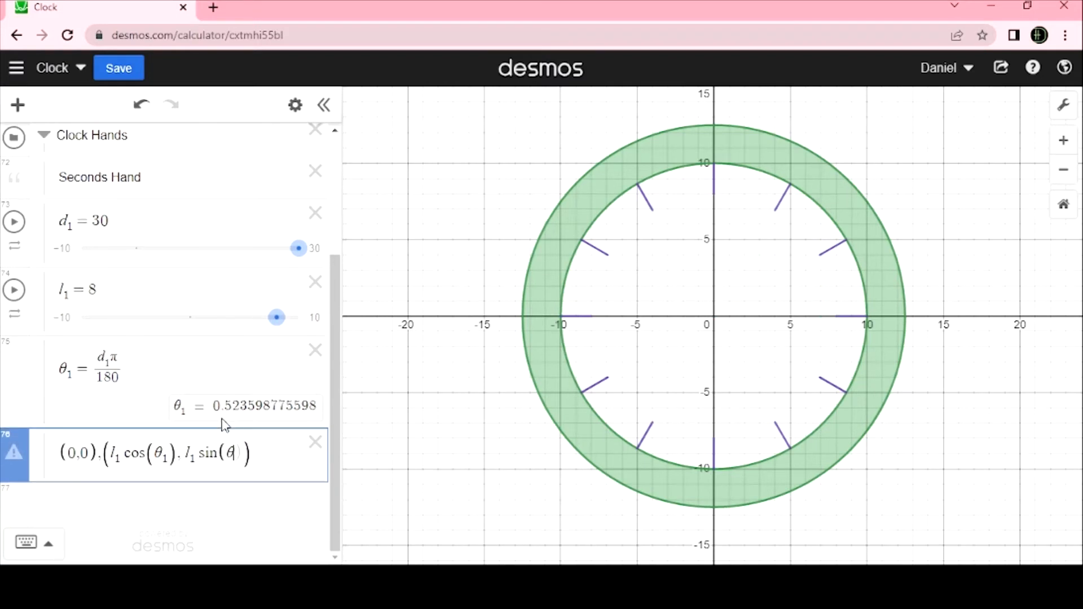
key("BackSpace")
type("1")
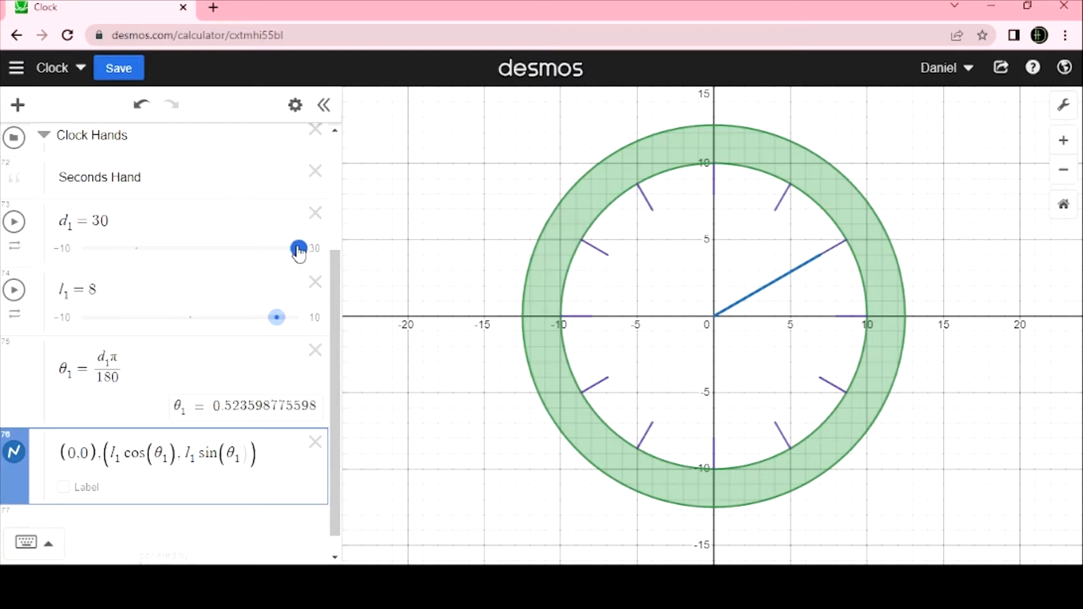
left_click_drag(299, 250, 222, 257)
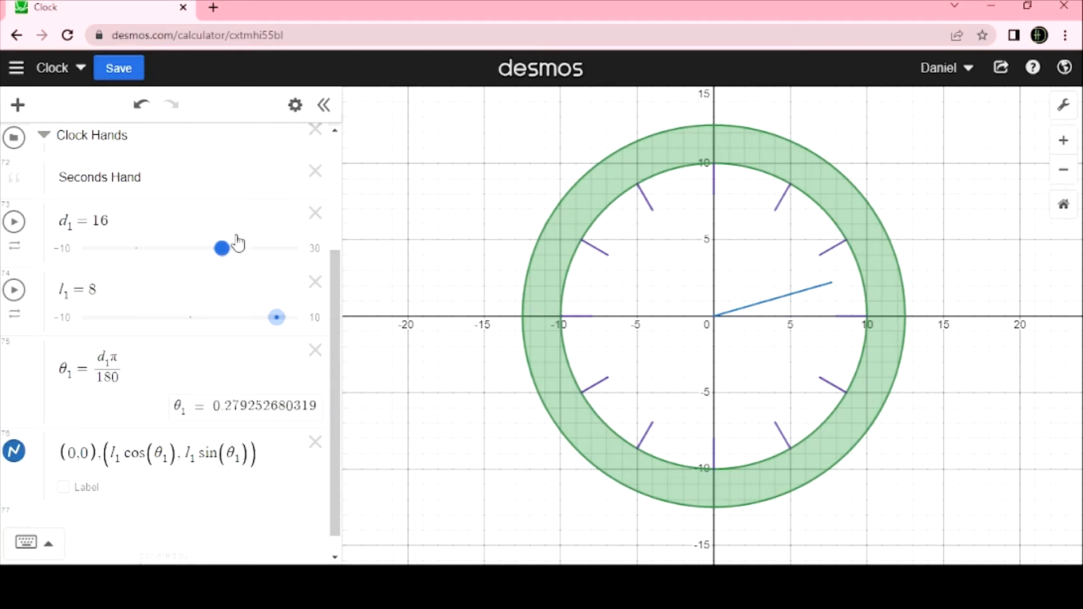
Step: Add two notes below the seconds hand's point pair, reading "Minute Hand" and "Hour Hand"
scroll(265, 395, "down", 1)
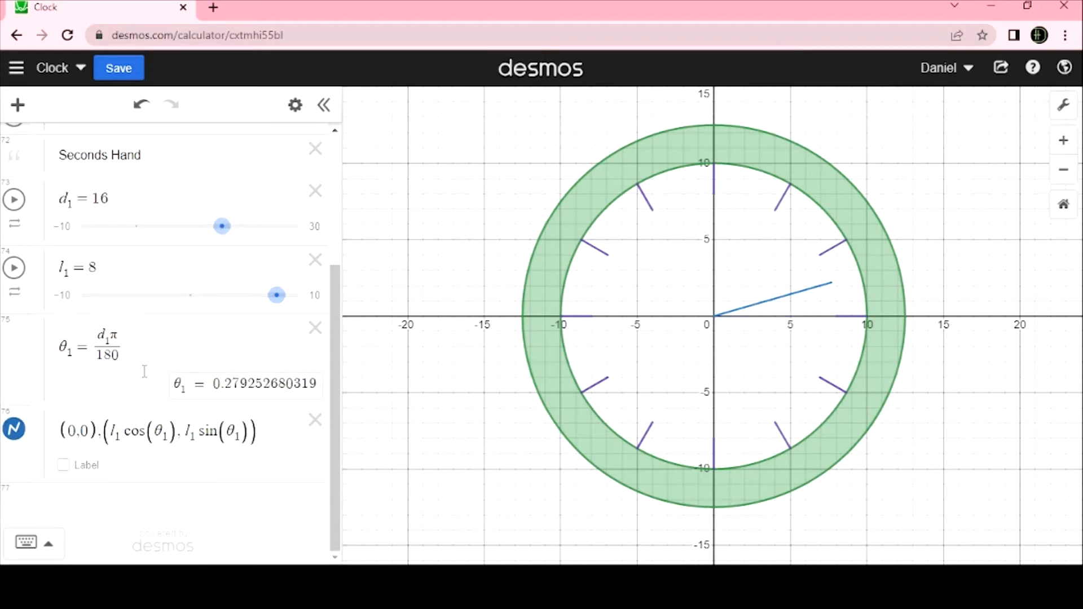
left_click(276, 423)
key("Return")
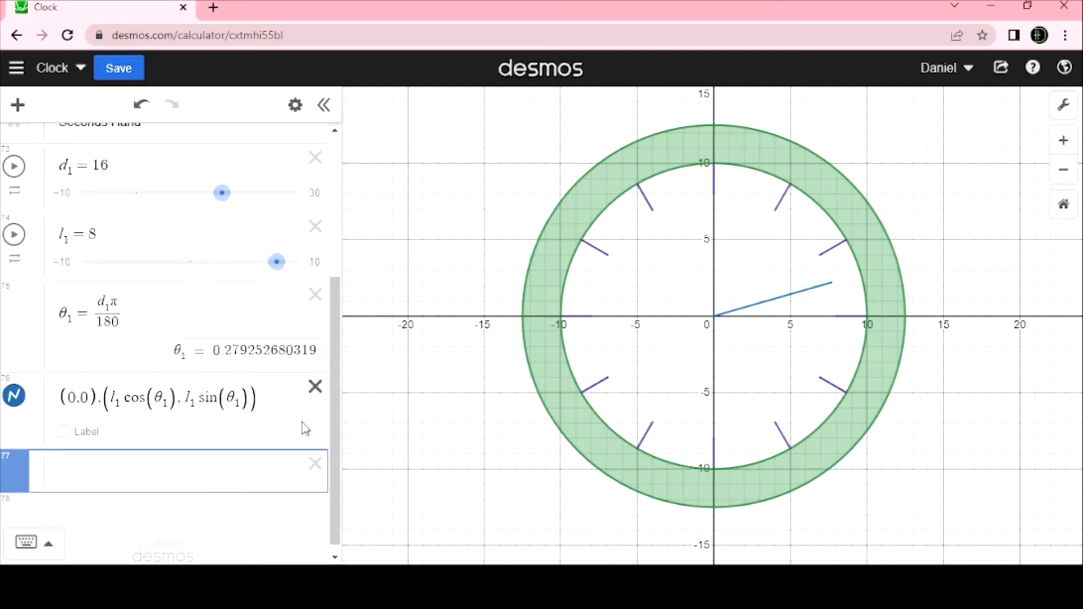
type("\"Minut")
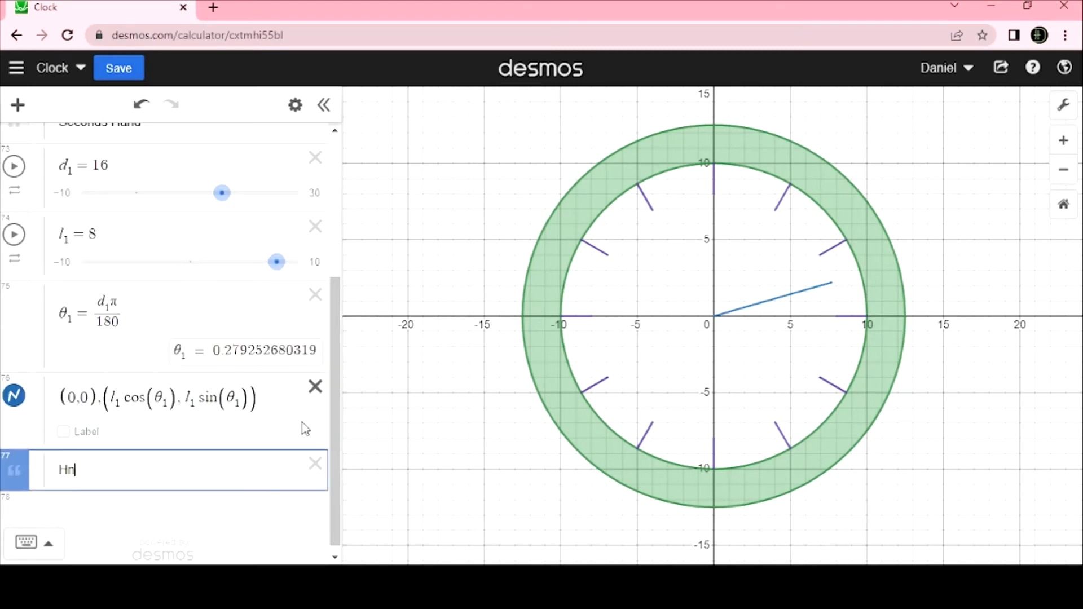
type("e Hand")
key("Return")
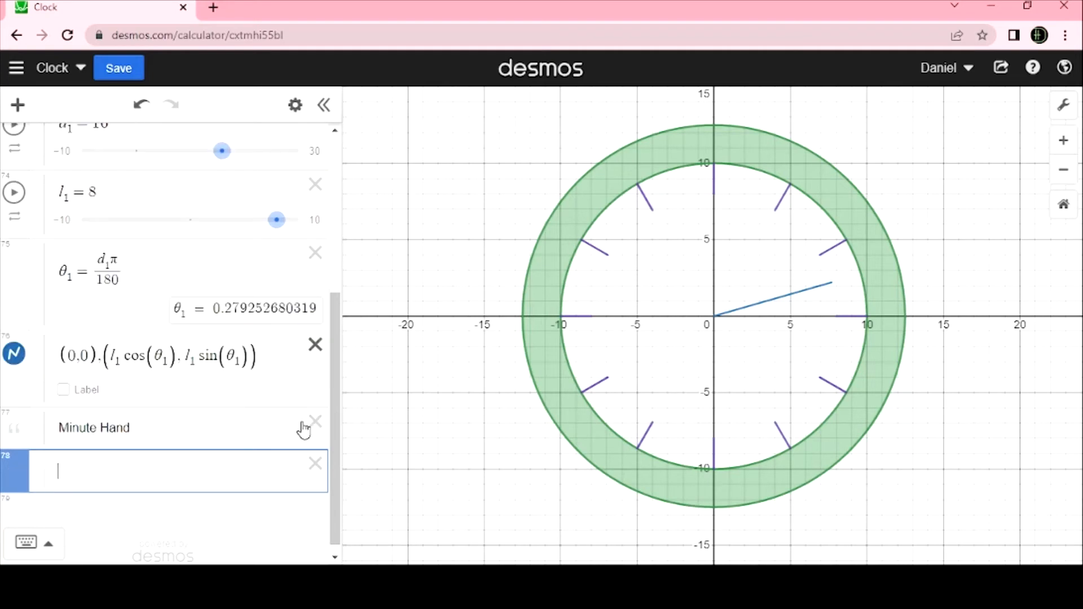
type("\"Hour Hand")
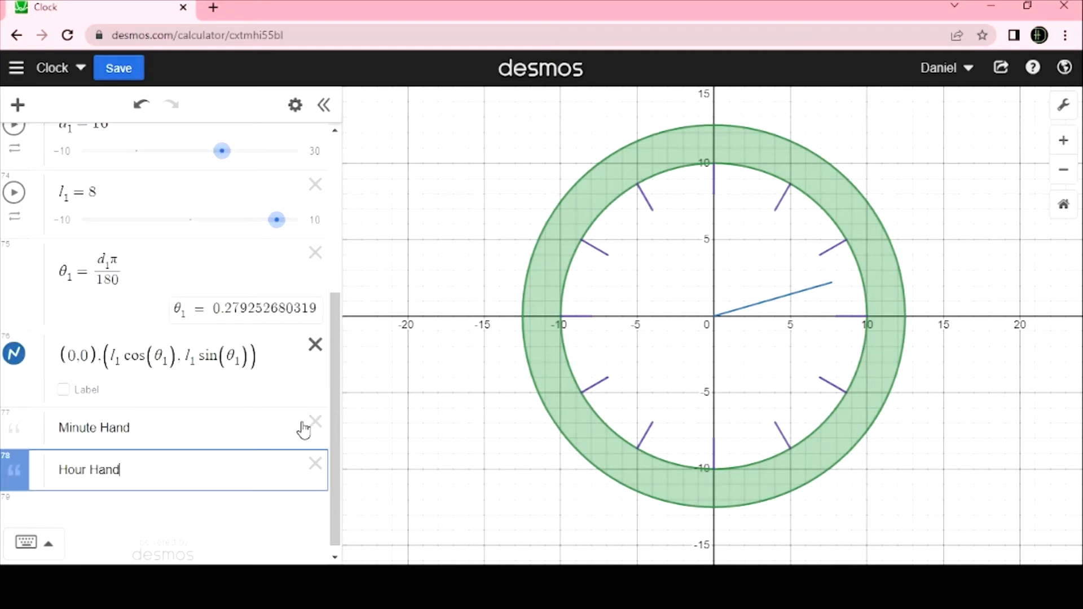
Step: Insert an expression between the Minute Hand and Hour Hand notes that defines d_2 = 60
left_click(206, 415)
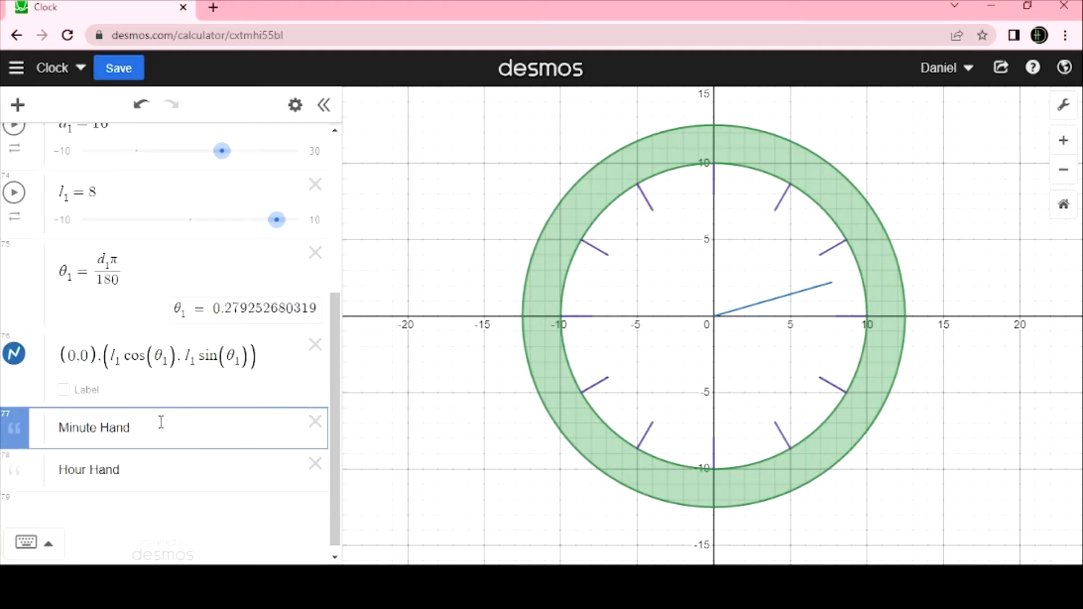
key("Return")
type("d2")
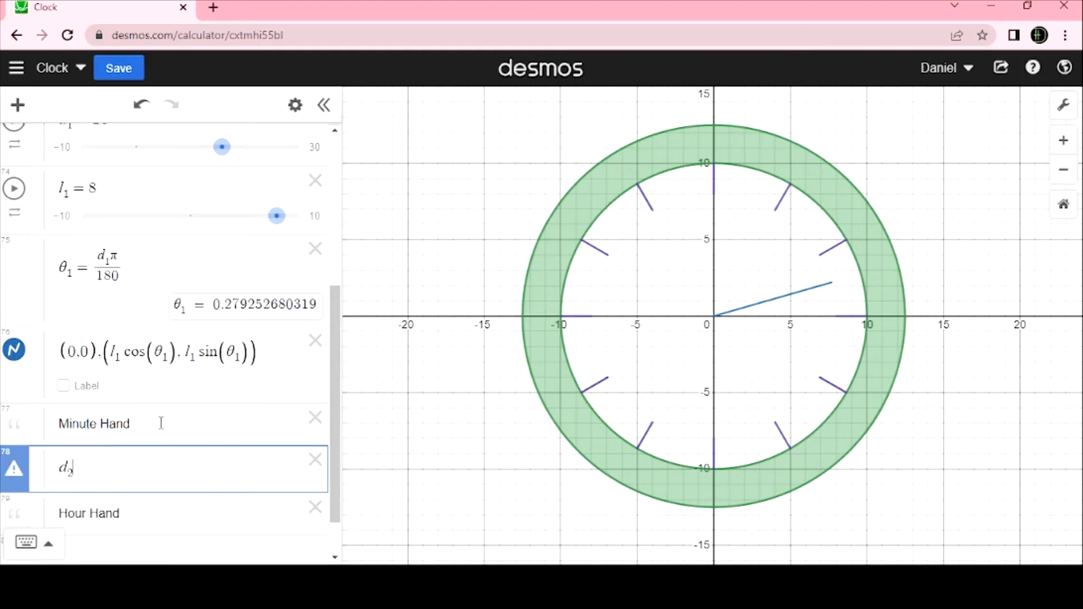
type("=69")
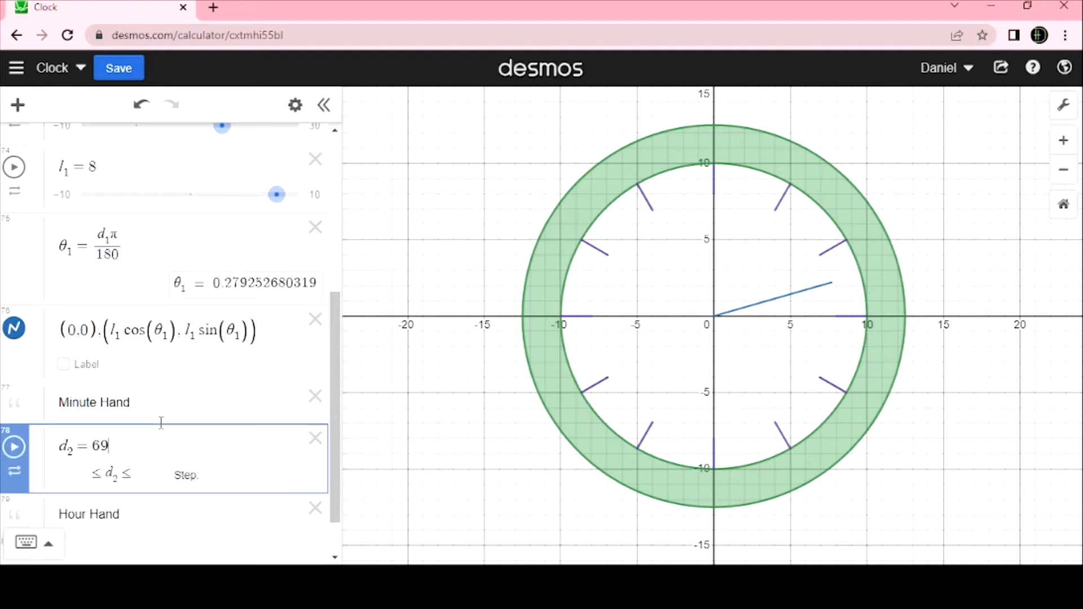
key("BackSpace")
type("0")
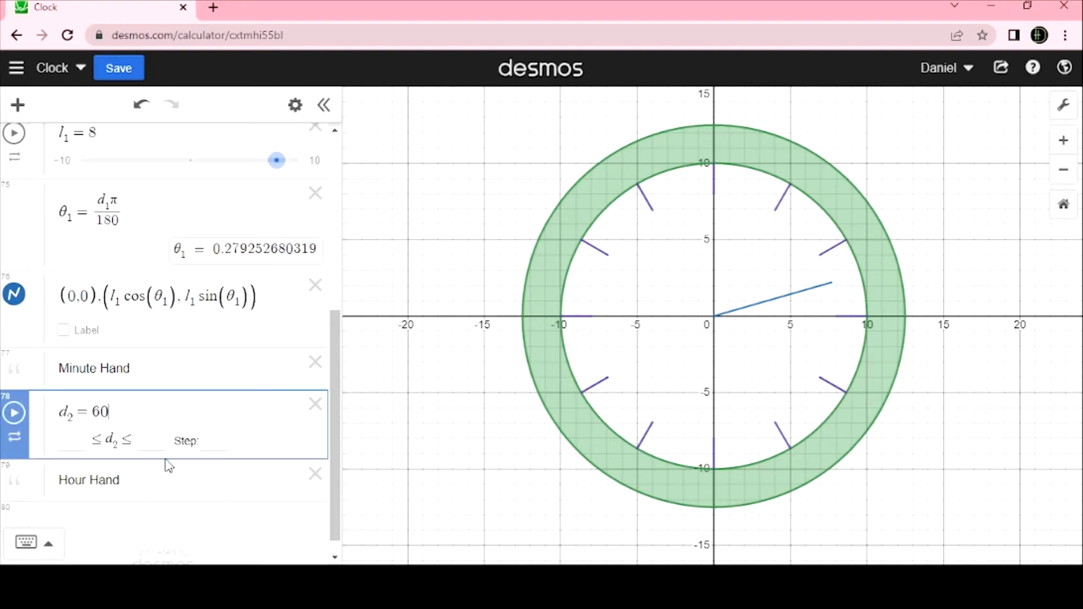
Step: Add an expression beneath the Hour Hand note that defines d_3 = 20
left_click(166, 491)
left_click(166, 499)
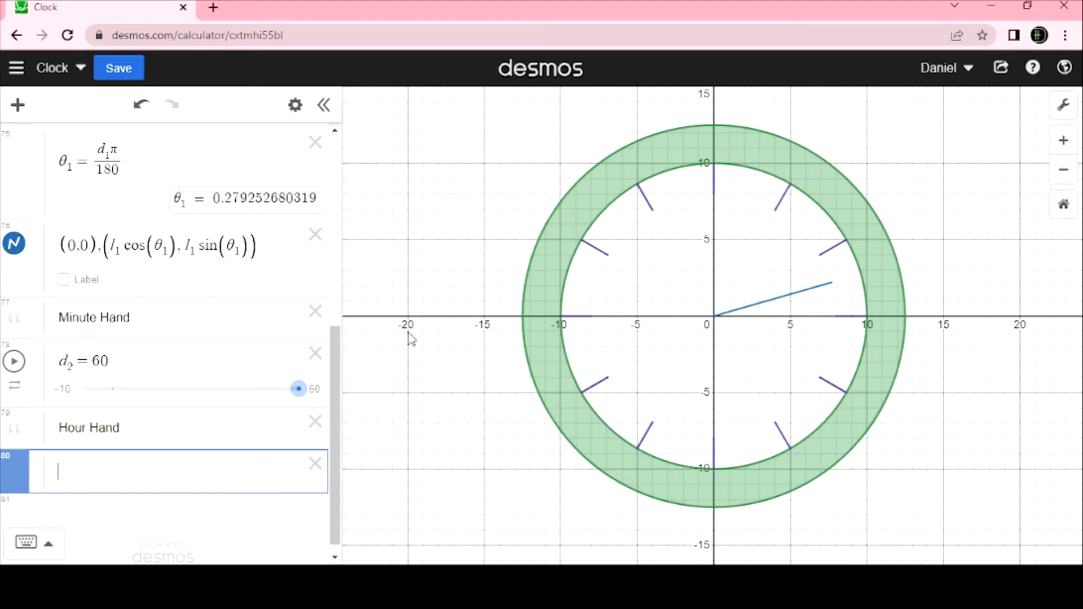
type("d3")
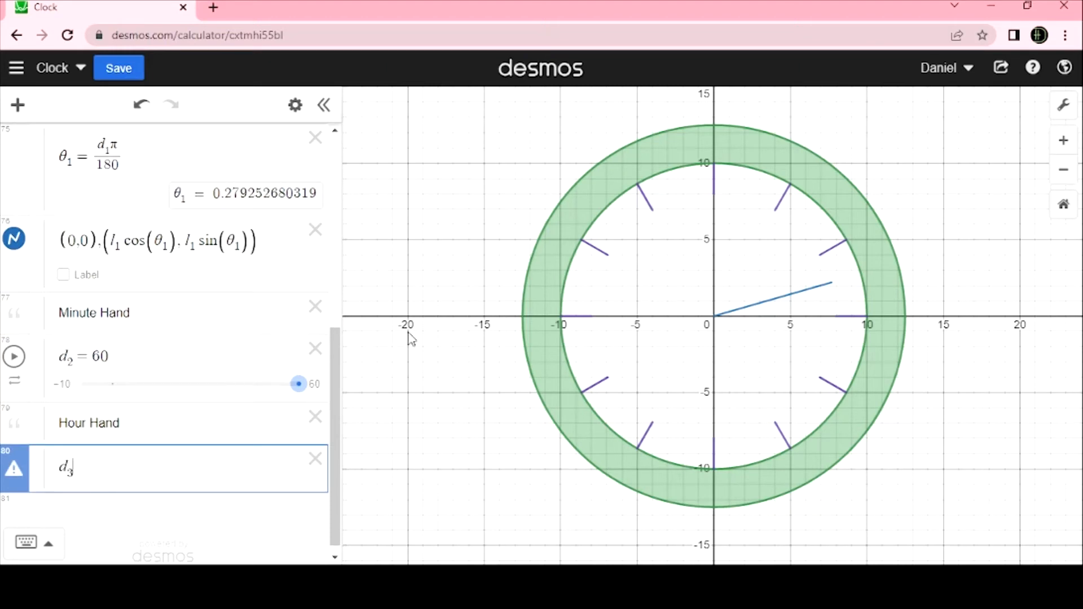
type("=2-0")
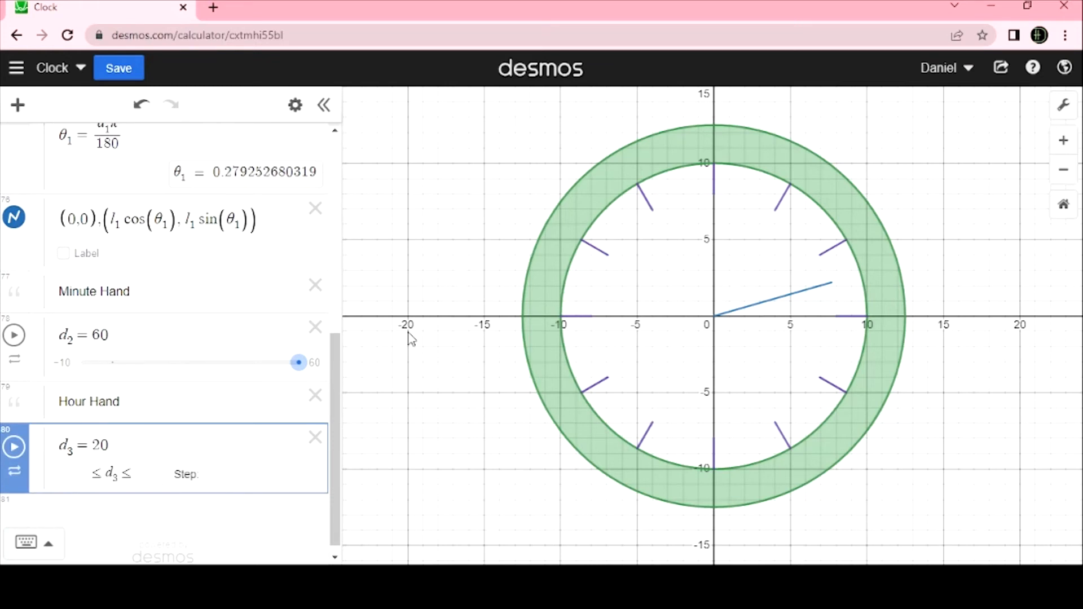
scroll(410, 337, "down", 5)
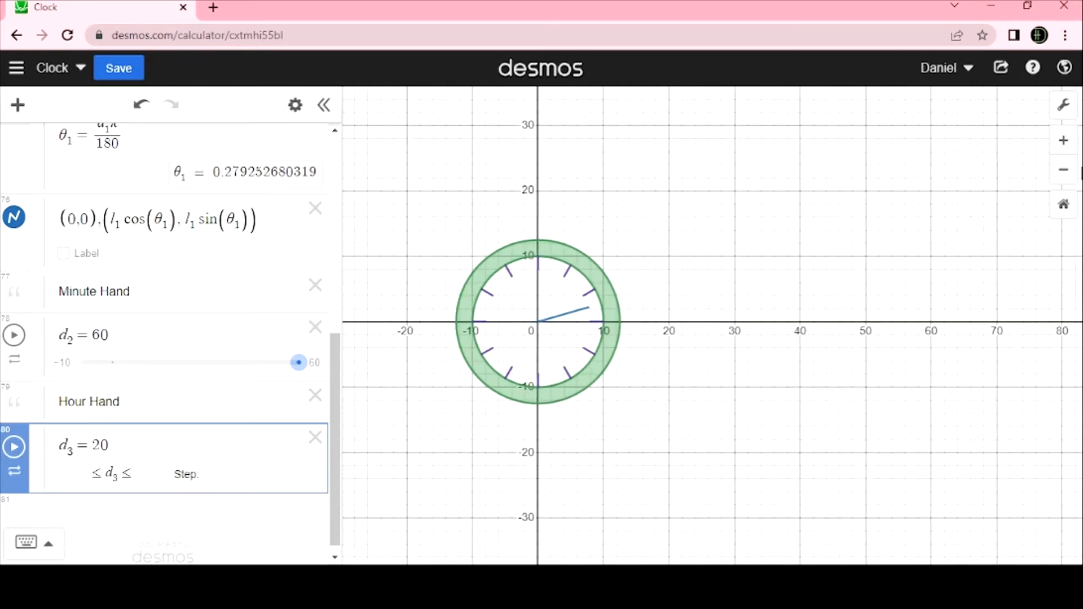
left_click(1063, 140)
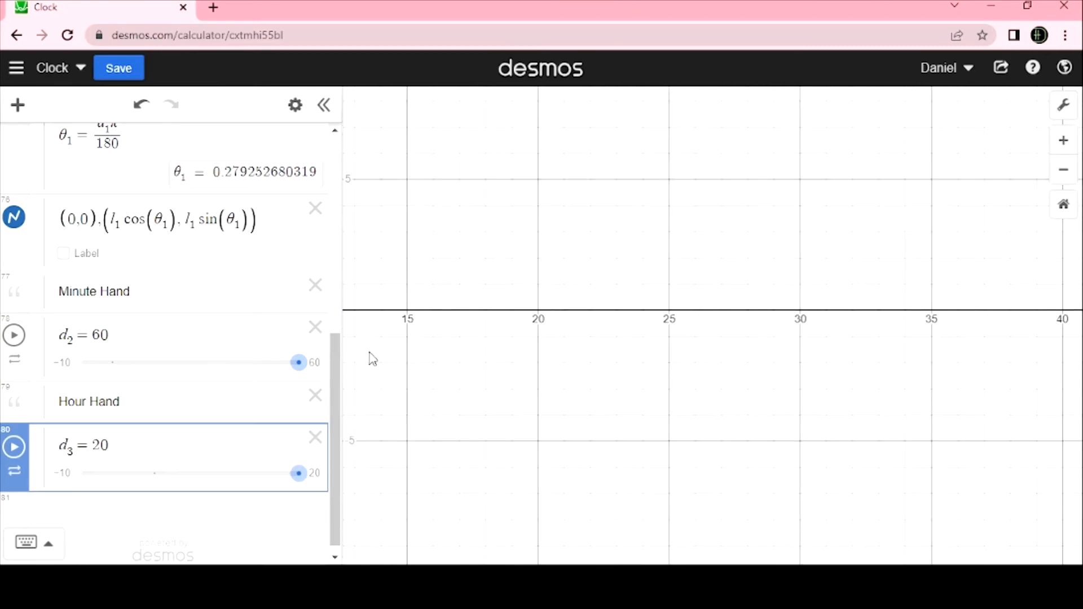
left_click_drag(283, 367, 324, 370)
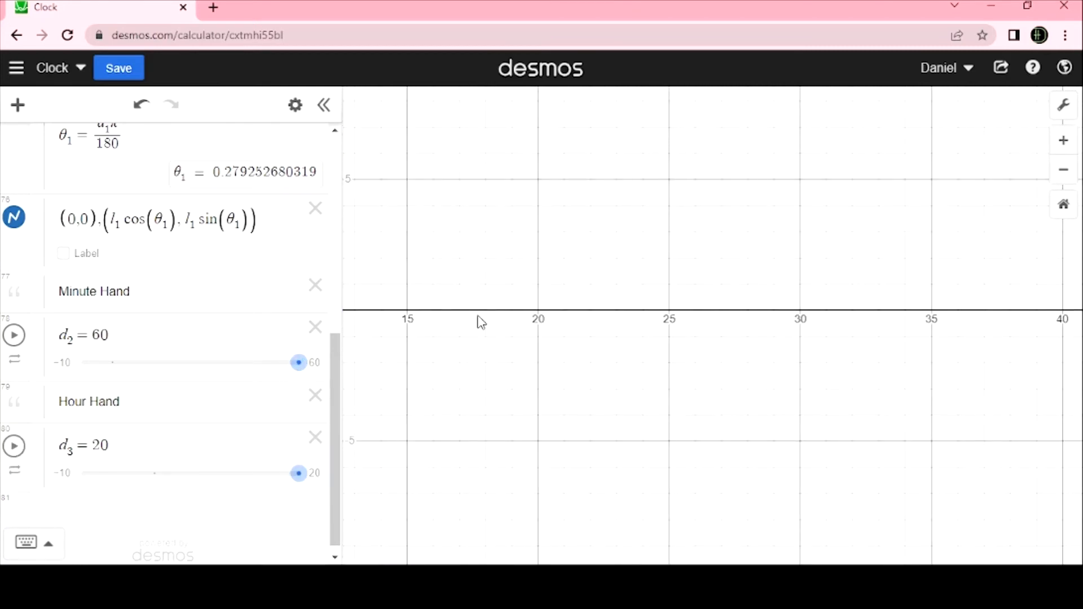
left_click_drag(476, 319, 1052, 334)
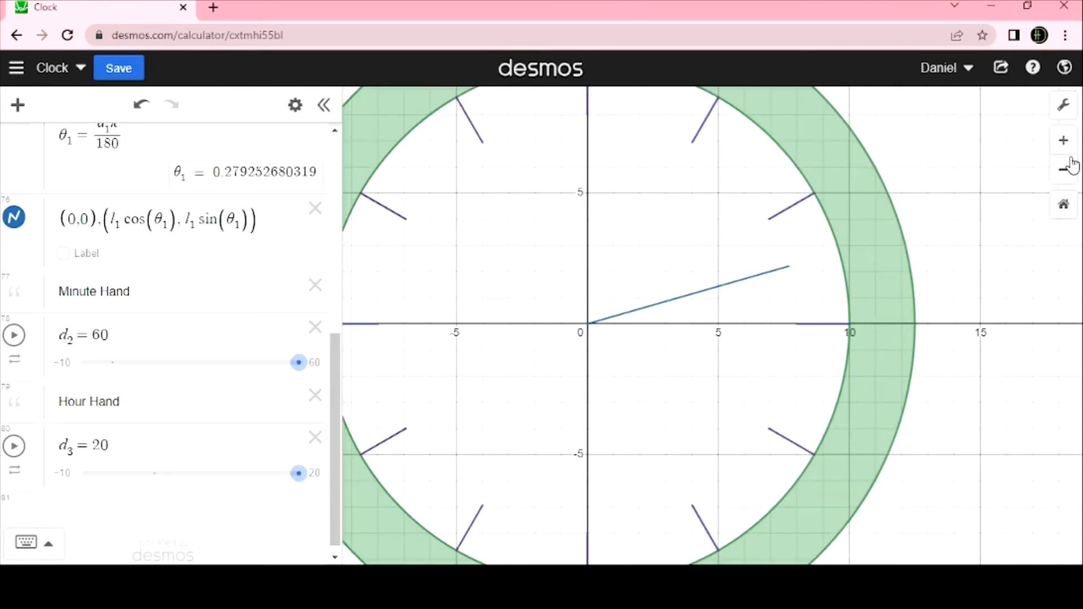
Step: Insert an expression beneath d_2 in the Minute Hand section that defines θ_2 = d_2π/180
left_click(1064, 141)
left_click(1064, 141)
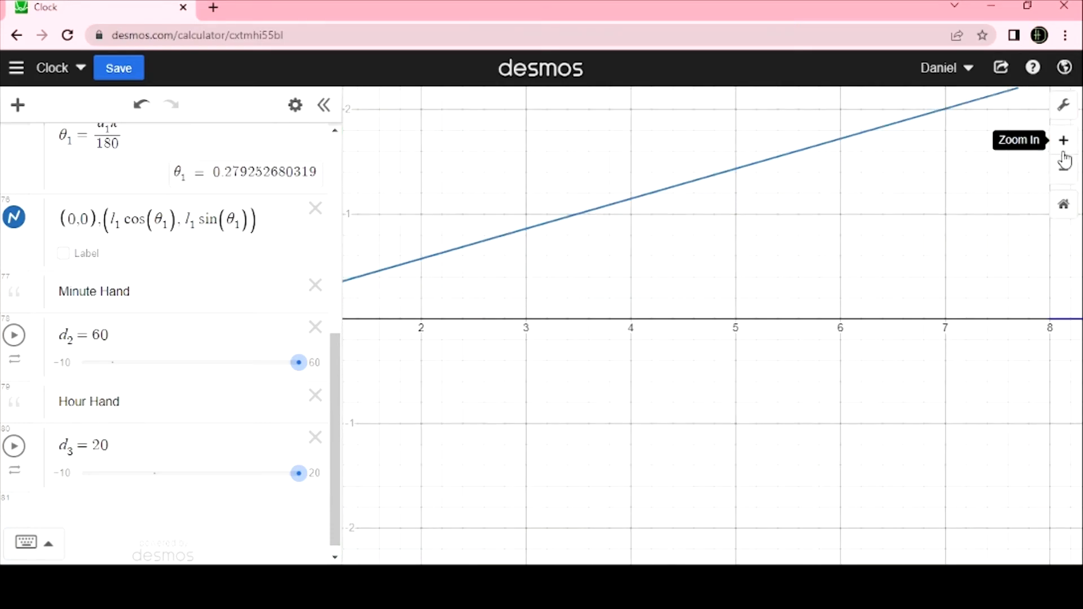
left_click(1064, 169)
left_click(1065, 169)
left_click(1065, 169)
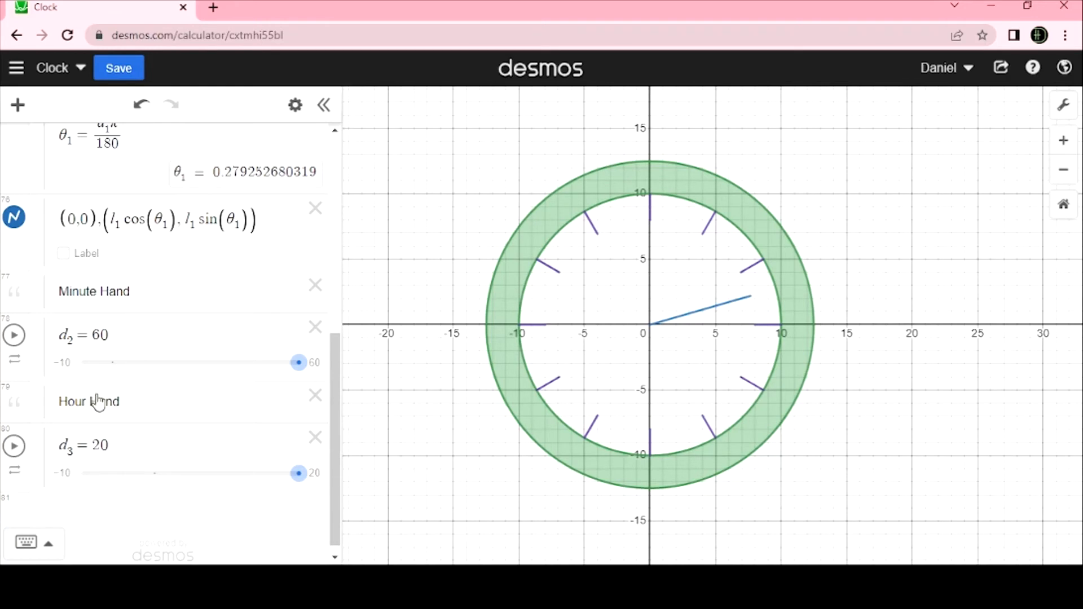
left_click(140, 341)
key("Return")
type("theta_2")
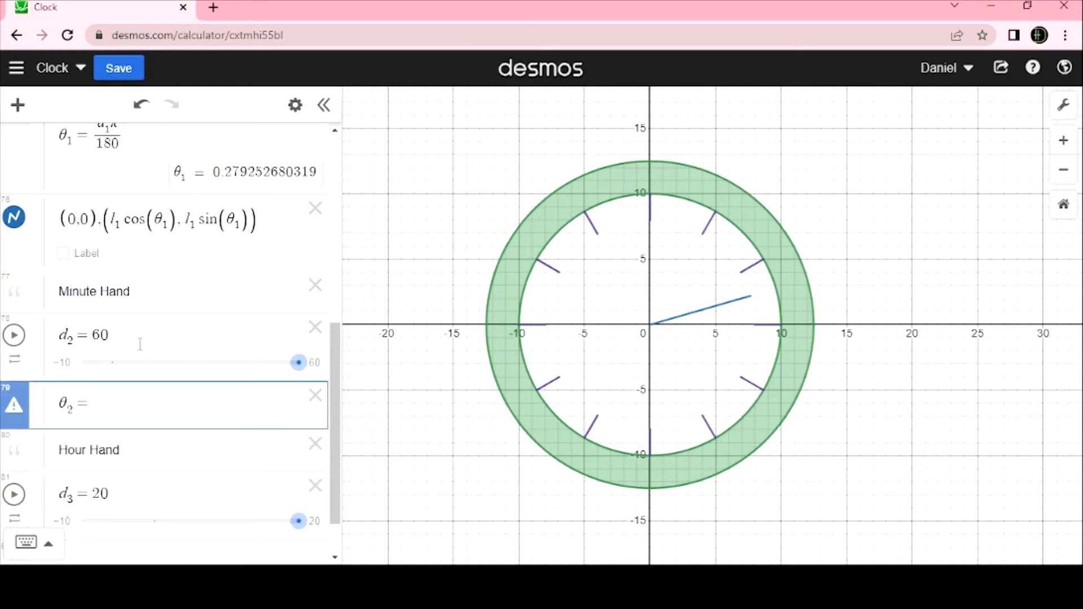
type("=d_2")
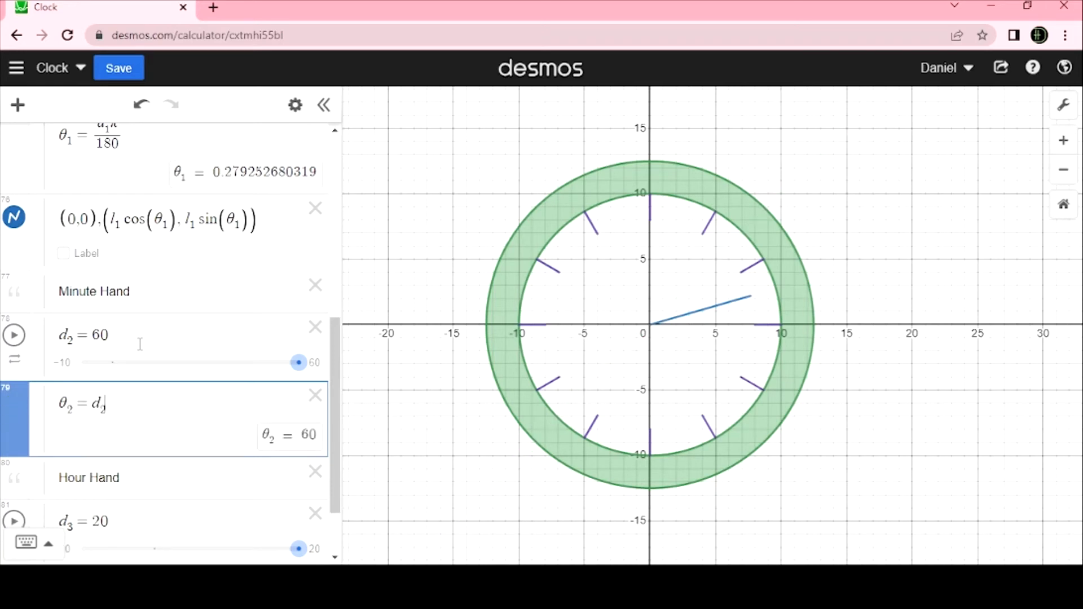
key("Right")
type("pi")
type("/180")
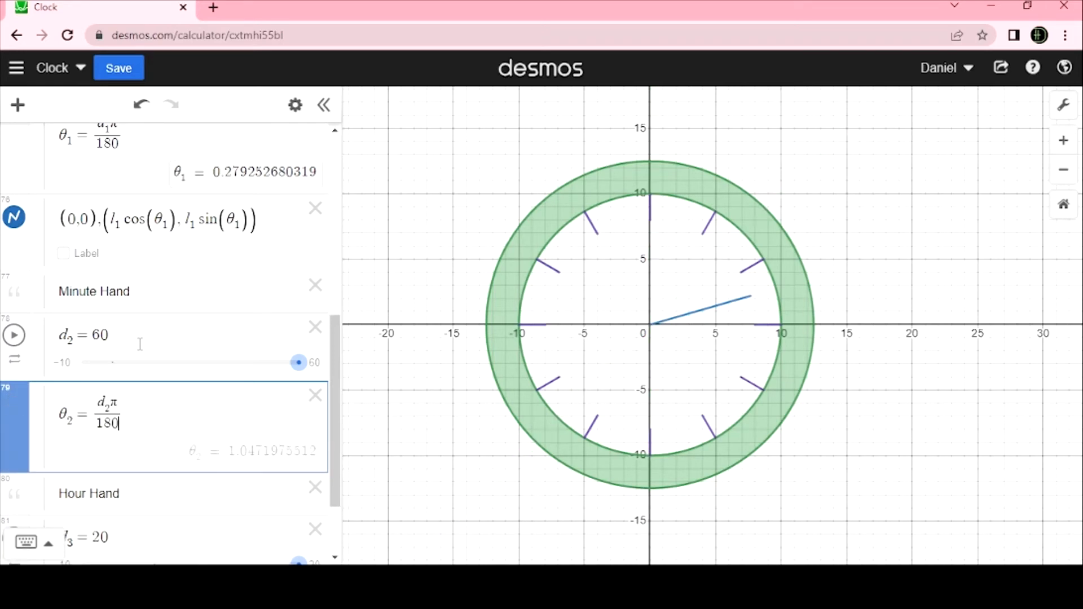
Step: Add an expression beneath d_3 in the Hour Hand section that defines θ_3 = d_3π/180
scroll(136, 344, "down", 2)
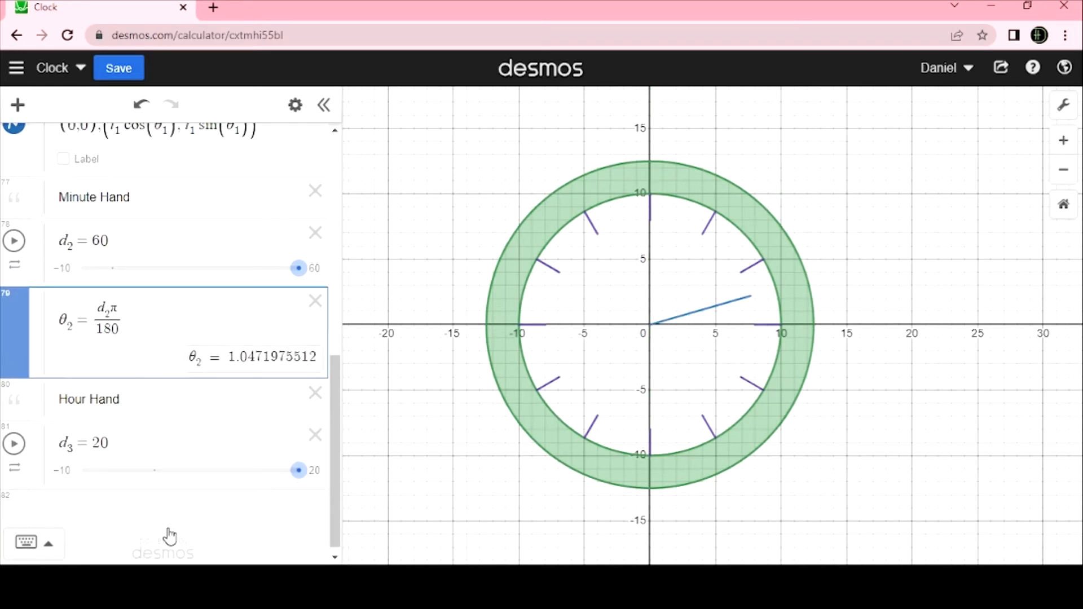
left_click(153, 441)
key("Return")
type("thet_2")
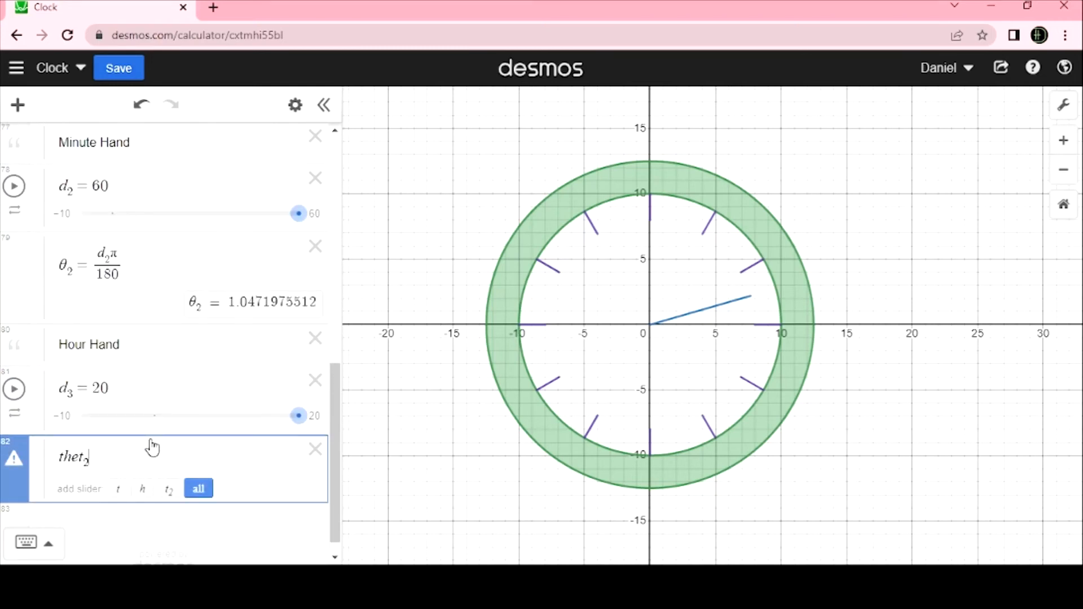
key("BackSpace")
key("BackSpace")
key("BackSpace")
type("h")
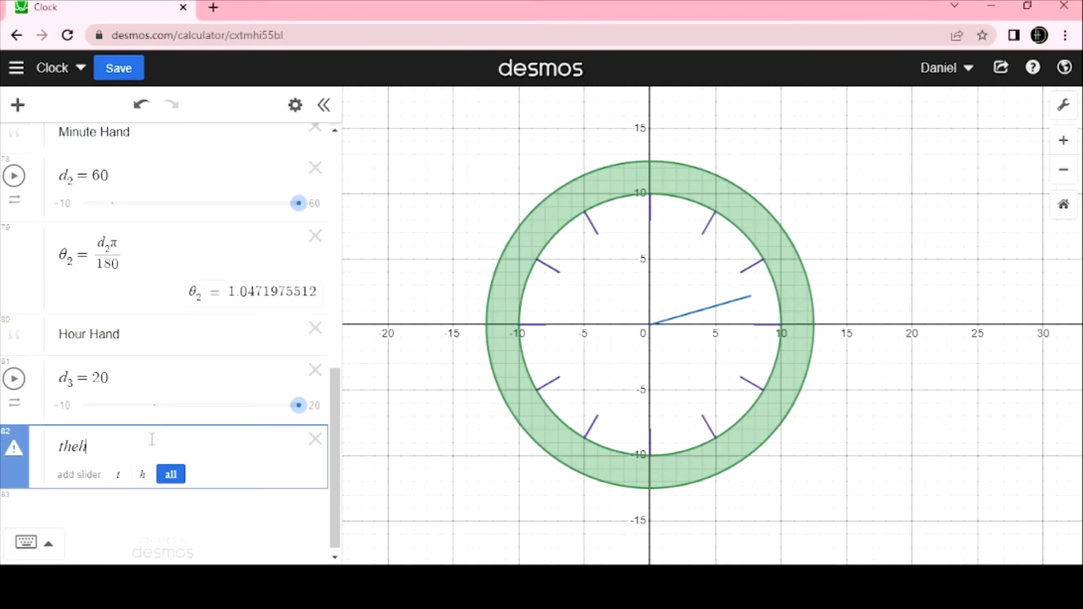
key("BackSpace")
type("ta3")
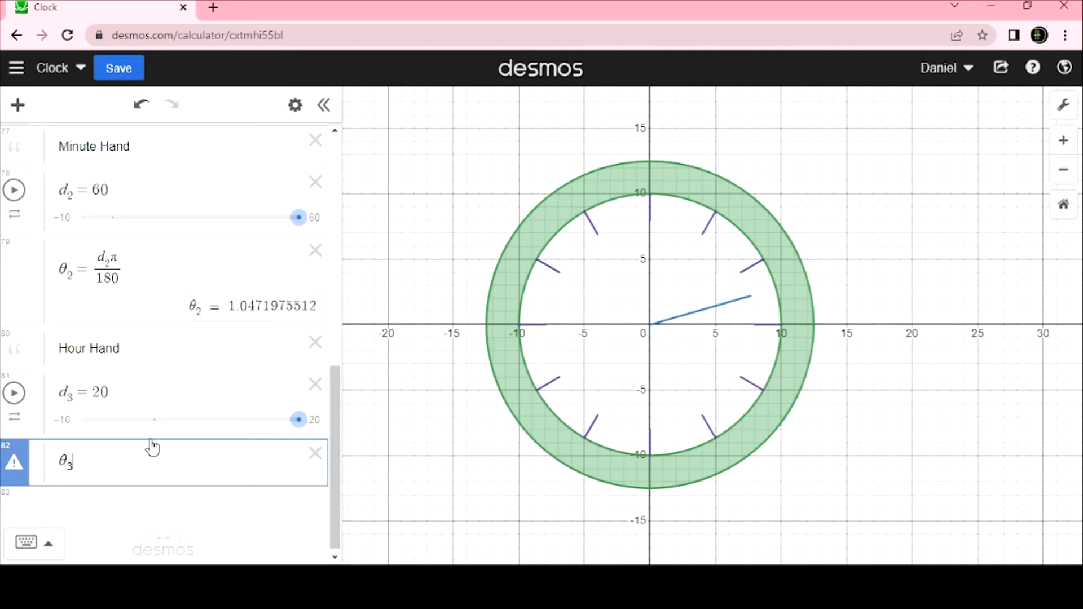
type("=d_3")
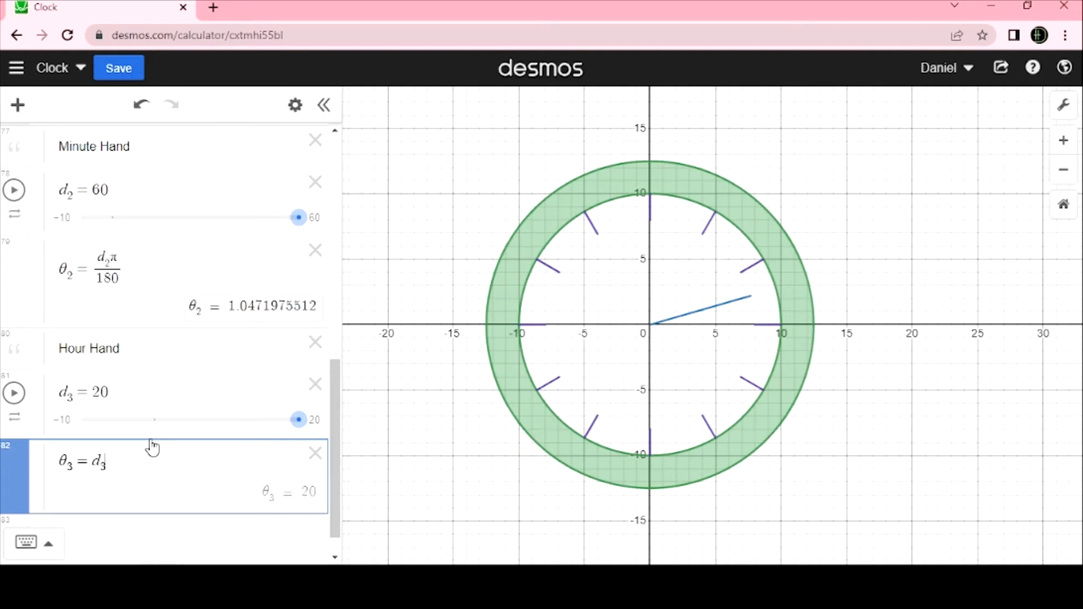
type("pi/1")
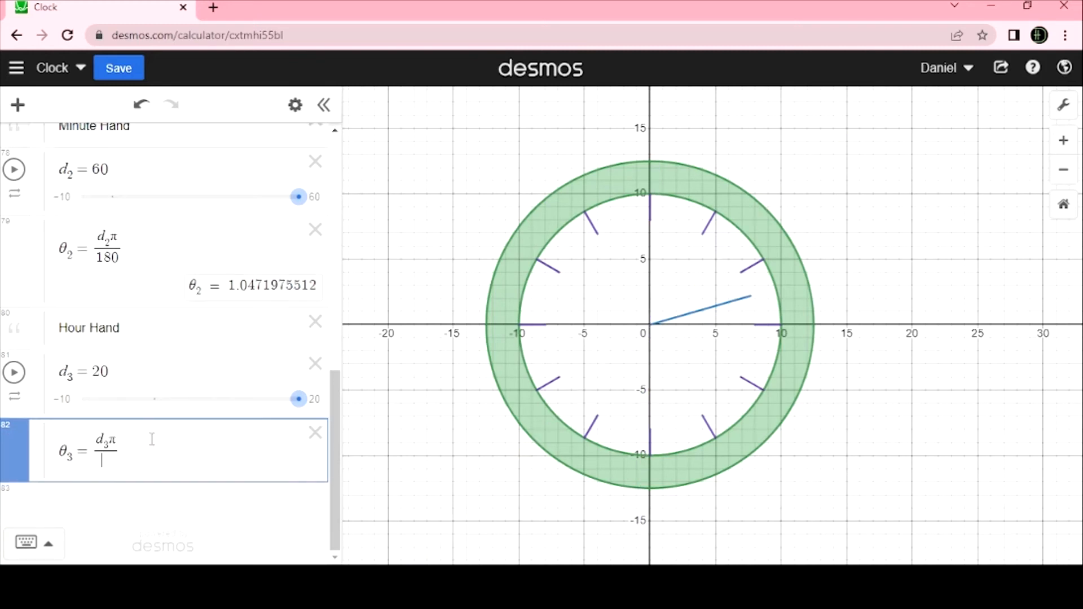
type("80")
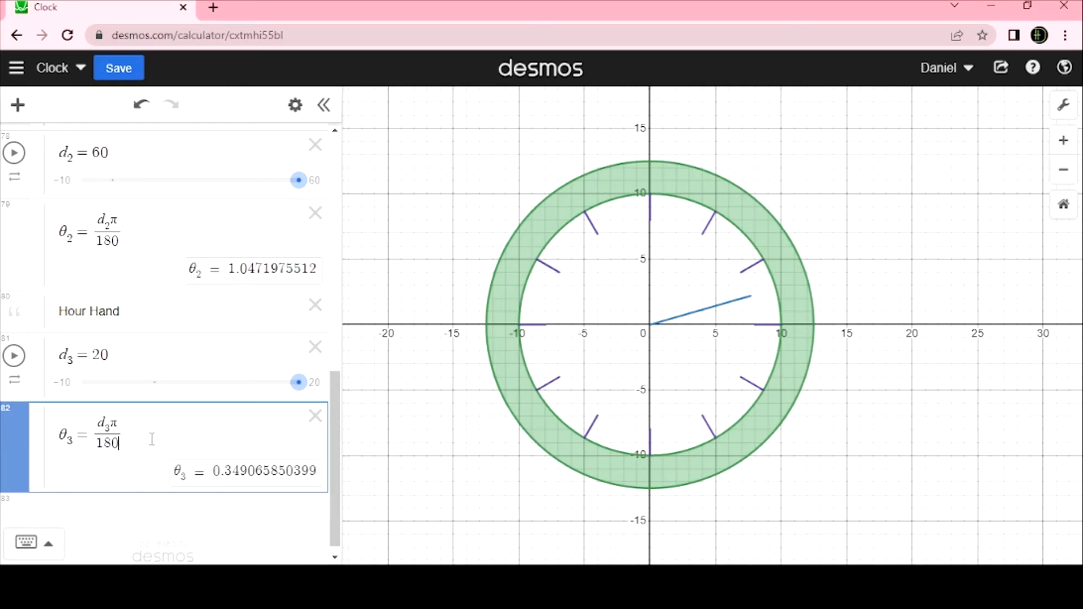
Step: Start the minute hand's point pair beneath θ_2 with (0,0) and a second point whose x-coordinate begins with l_2
left_click(140, 225)
key("Return")
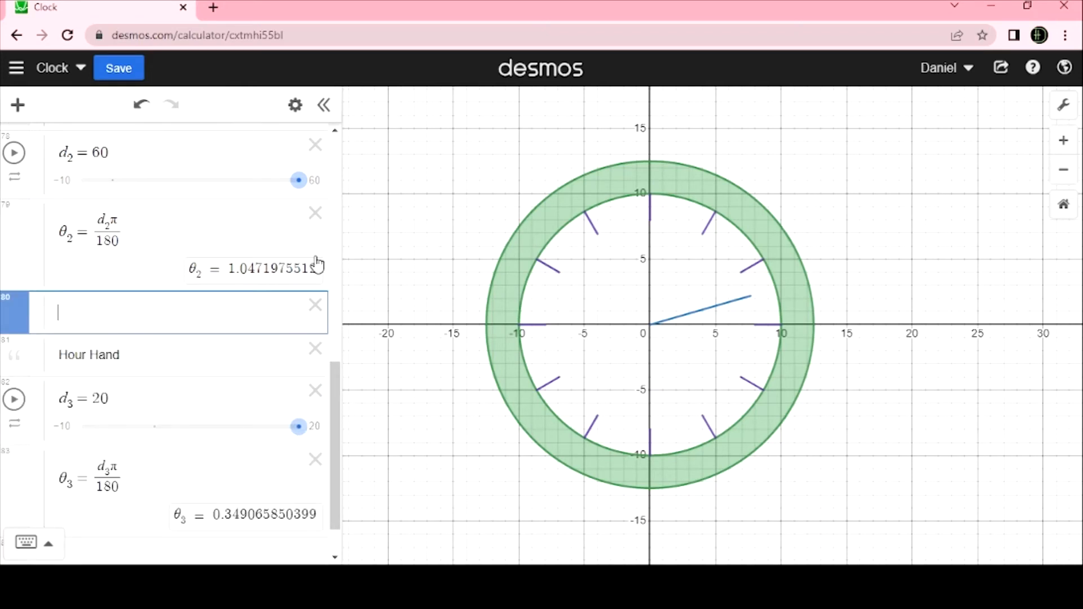
type("(0")
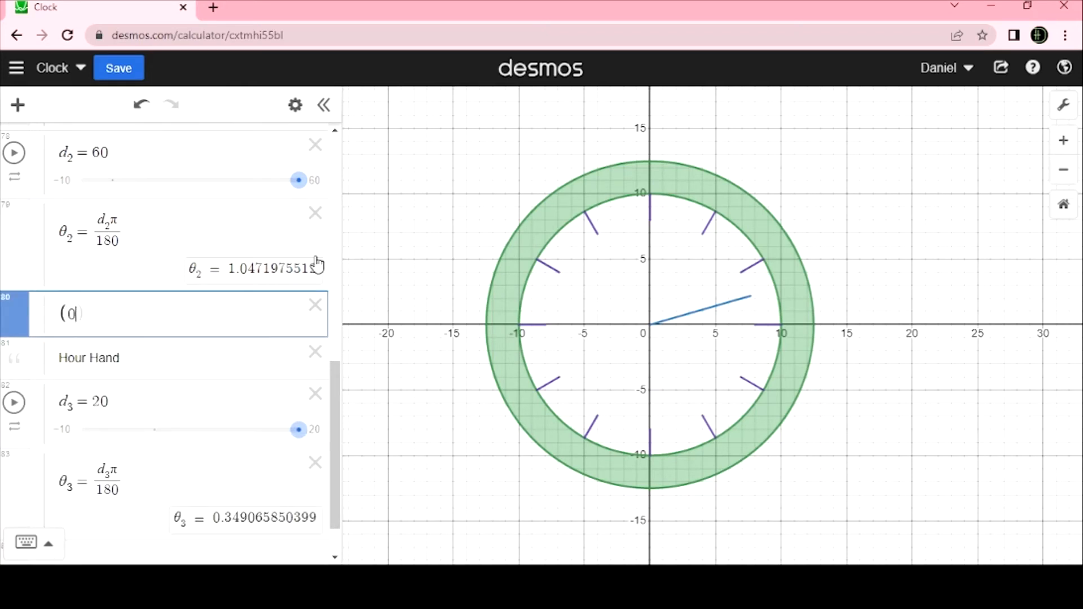
type(",0),(")
type("theta_2")
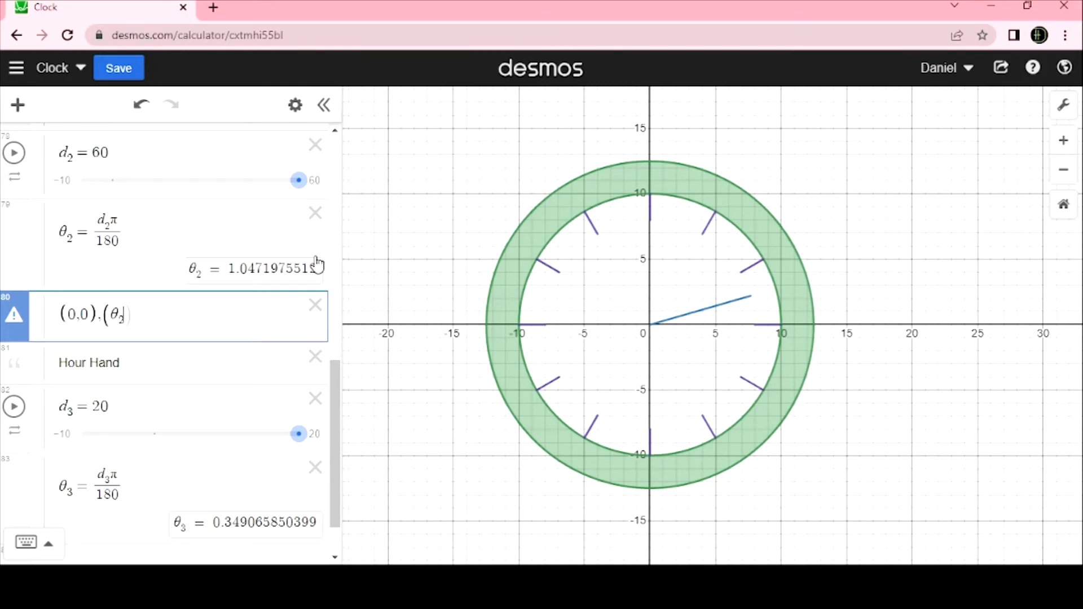
key("Right")
type("cos(")
key("BackSpace")
key("BackSpace")
key("BackSpace")
key("BackSpace")
type("l_")
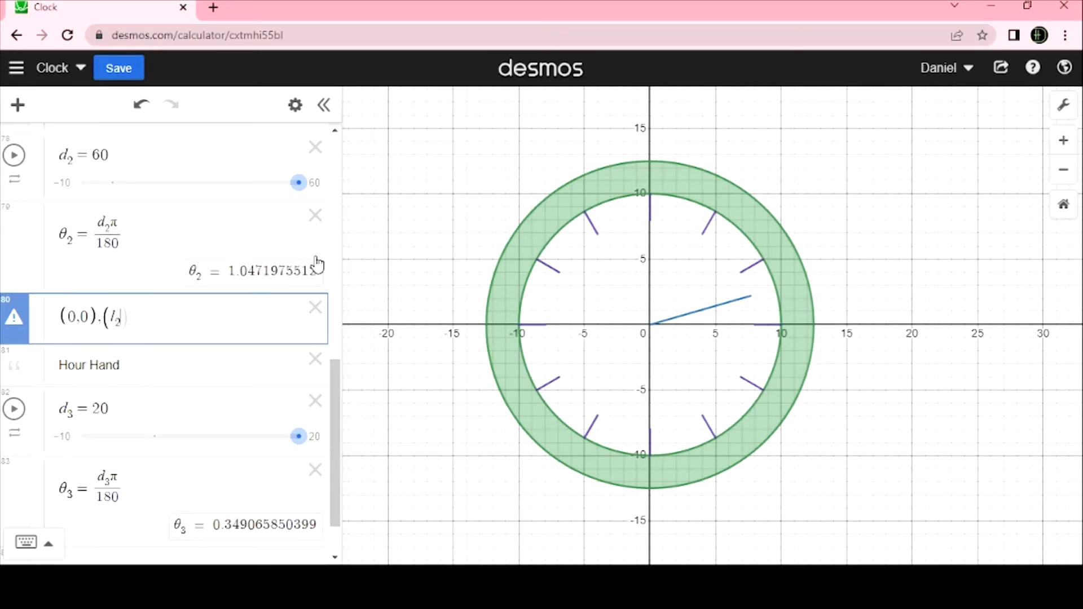
Step: Insert an expression between d_2 and θ_2 that defines l_2 = 0.75, and remove the extra blank row below it
scroll(318, 264, "up", 1)
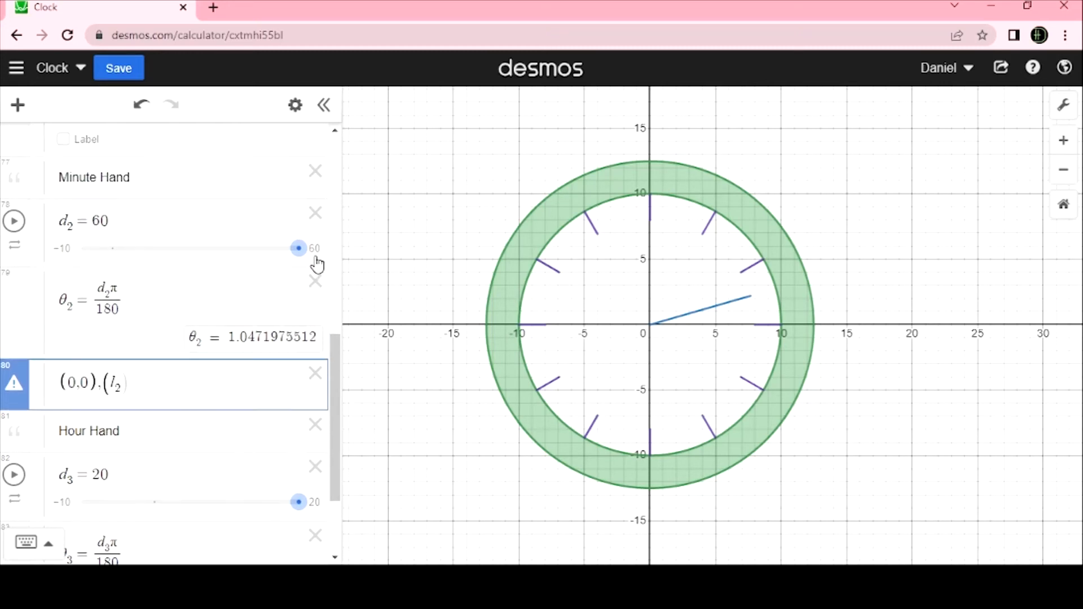
left_click(150, 227)
key("Return")
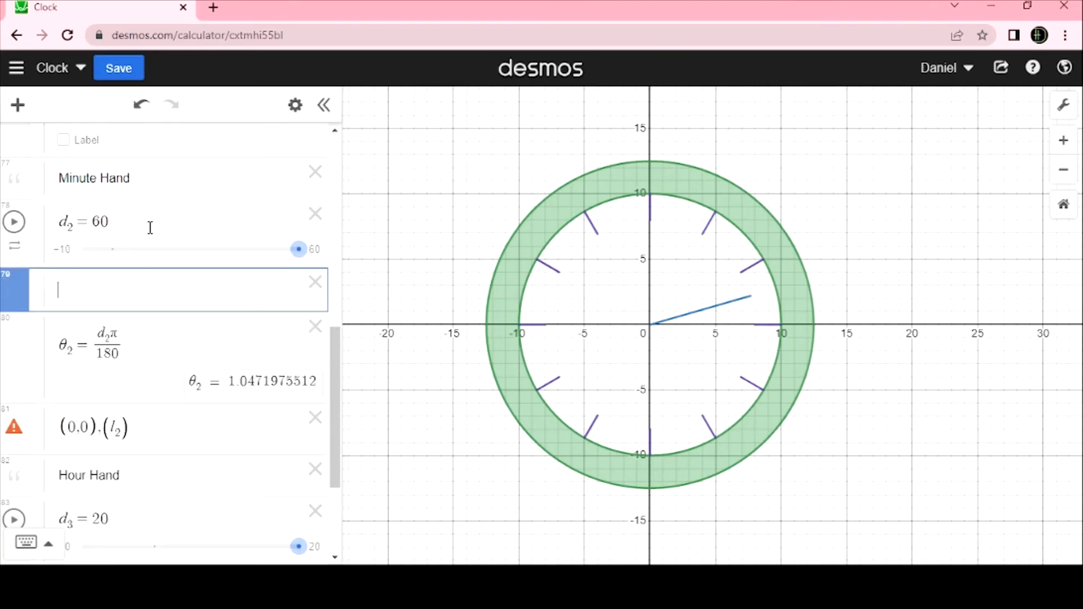
type("l_2")
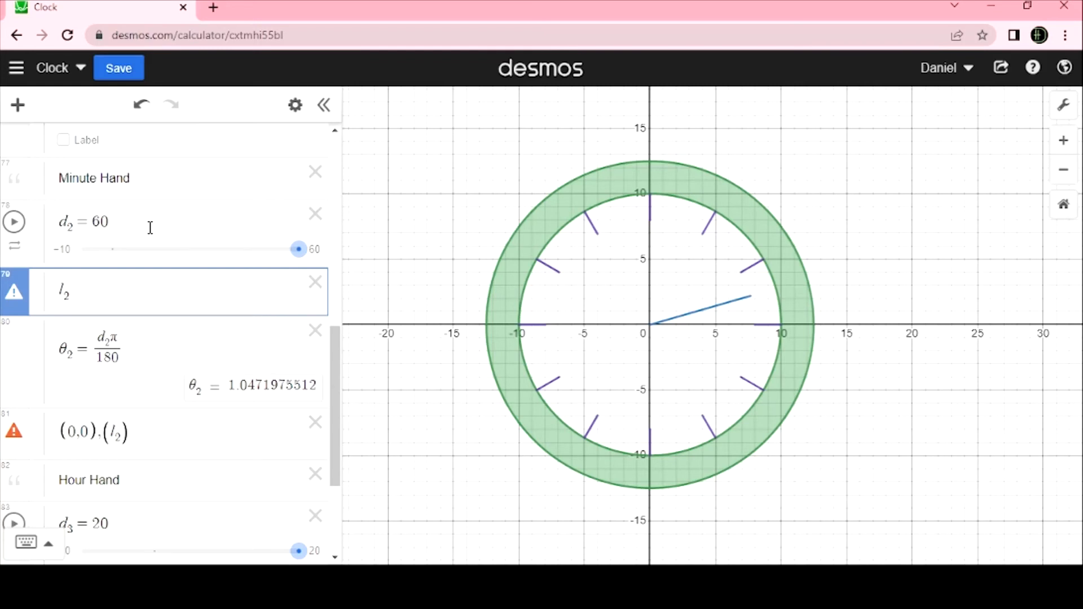
type("=0.")
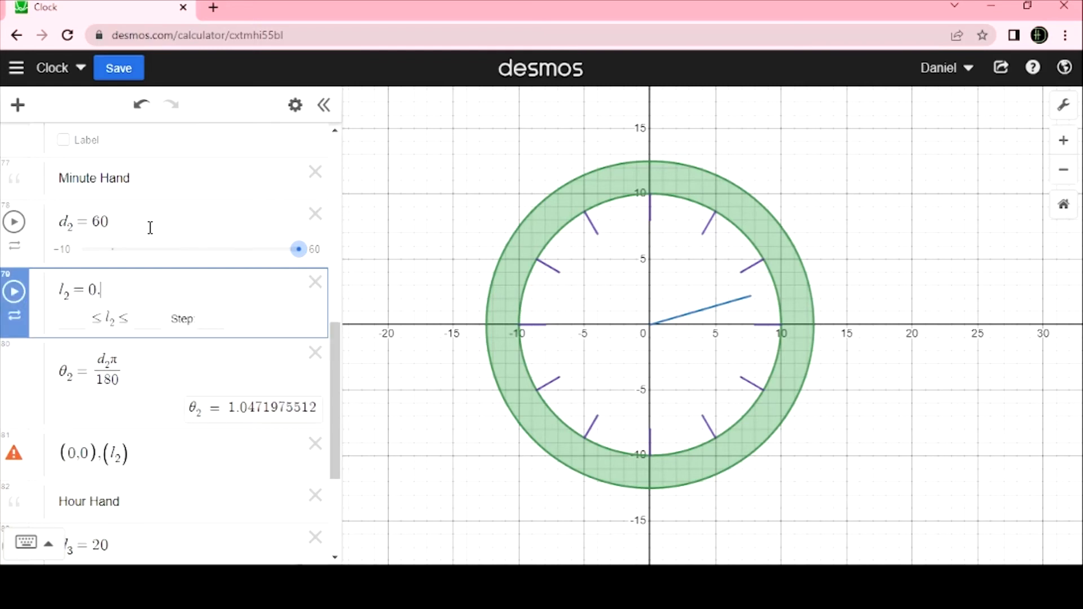
type("75")
scroll(150, 228, "down", 2)
key("Return")
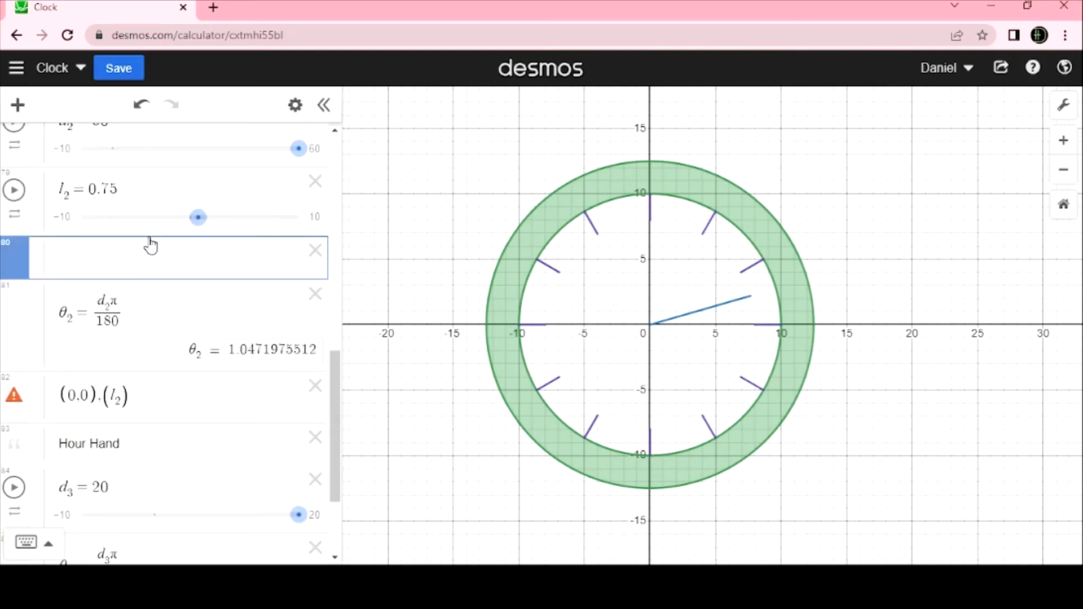
left_click(317, 252)
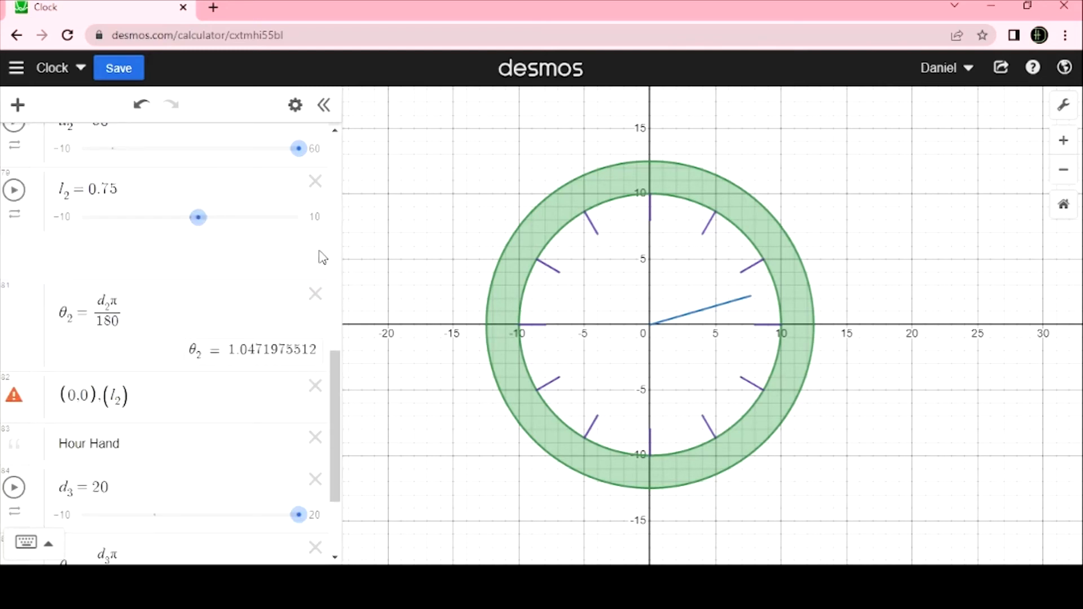
Step: Extend the l_2 definition to 0.75l_1 so the minute hand's length depends on the seconds hand's
left_click(119, 215)
type("*")
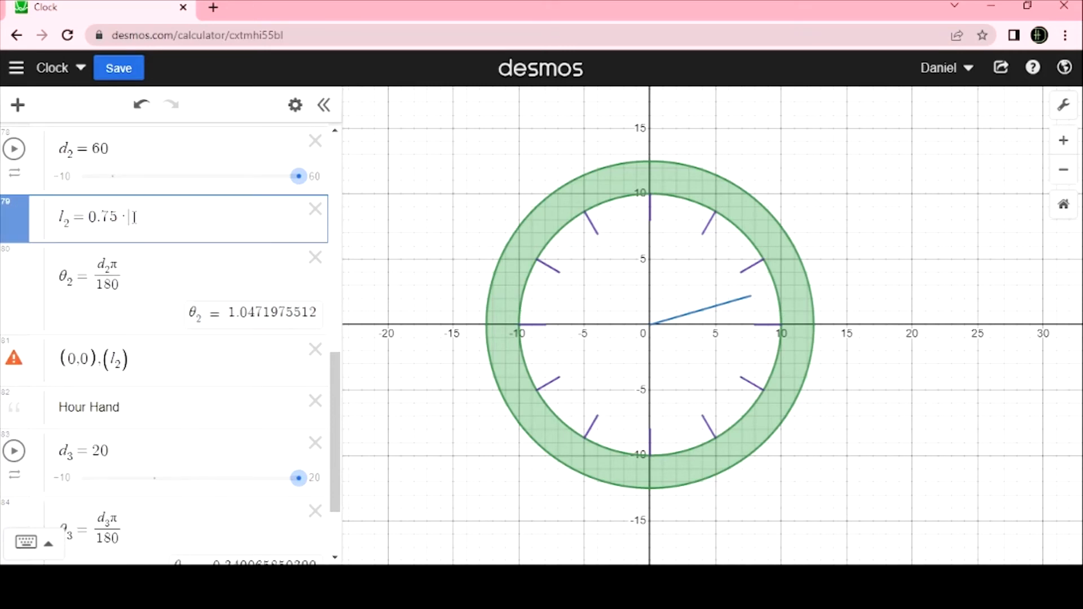
key("BackSpace")
type("l_1")
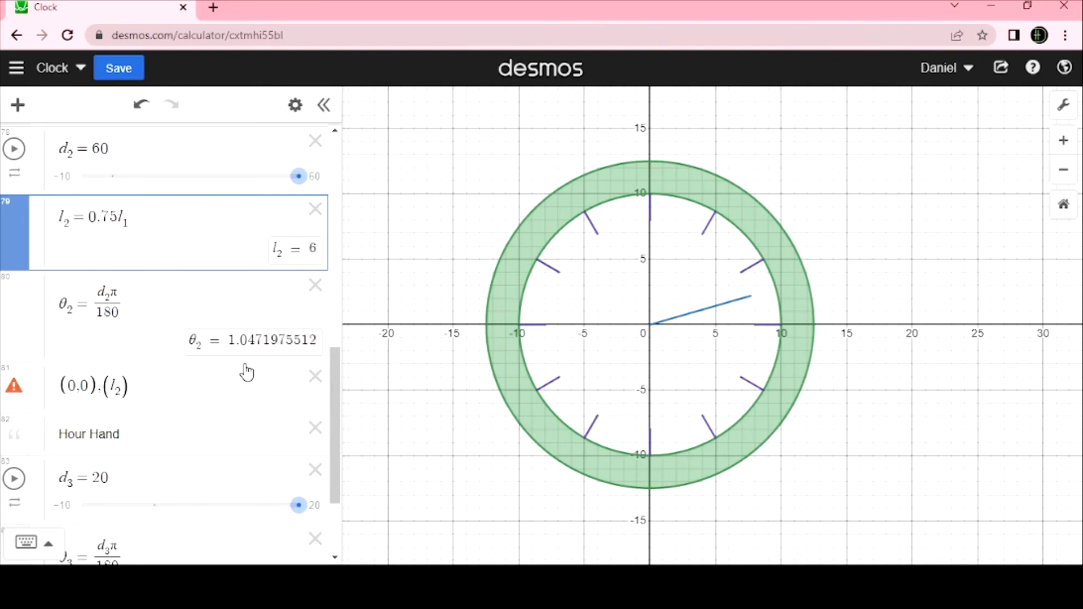
Step: Complete the minute hand's outer endpoint as (l_2 cos(θ_2), l_2 sin(θ_2))
scroll(244, 370, "down", 2)
left_click(123, 300)
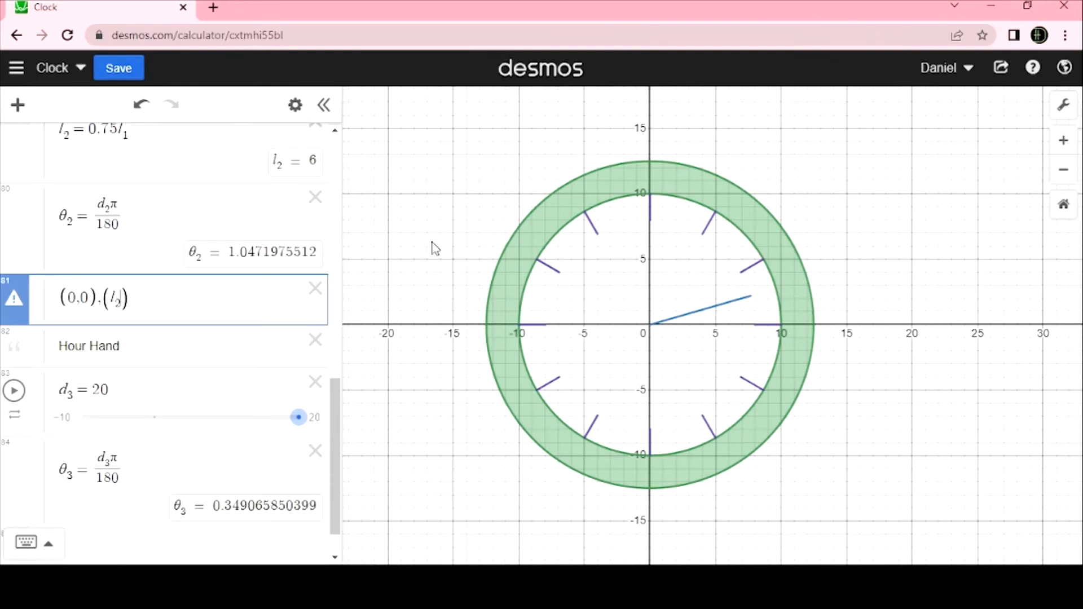
type("cos(theta")
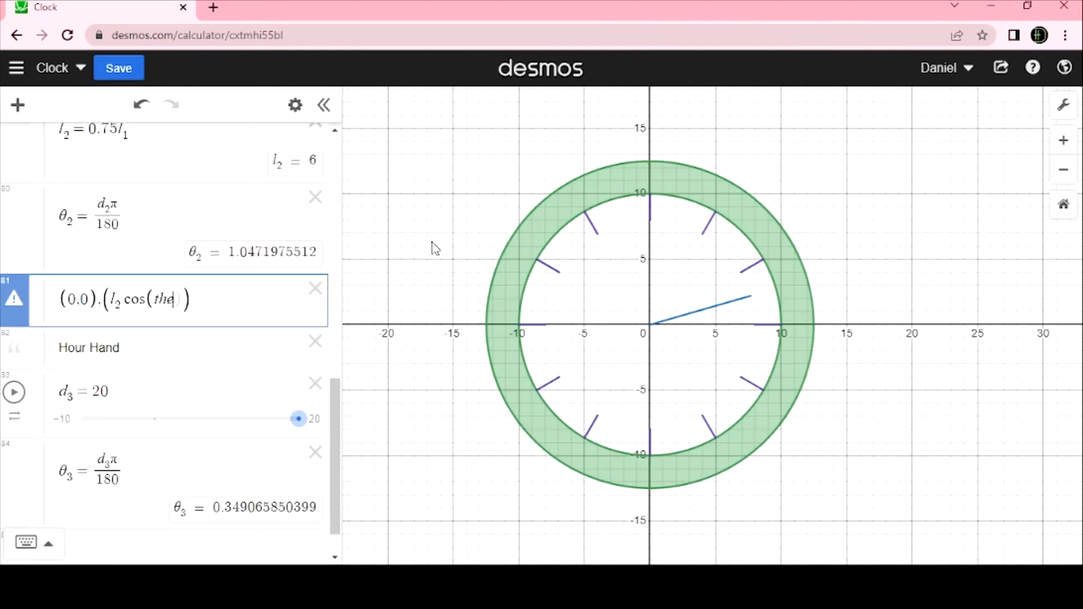
type("_2),l")
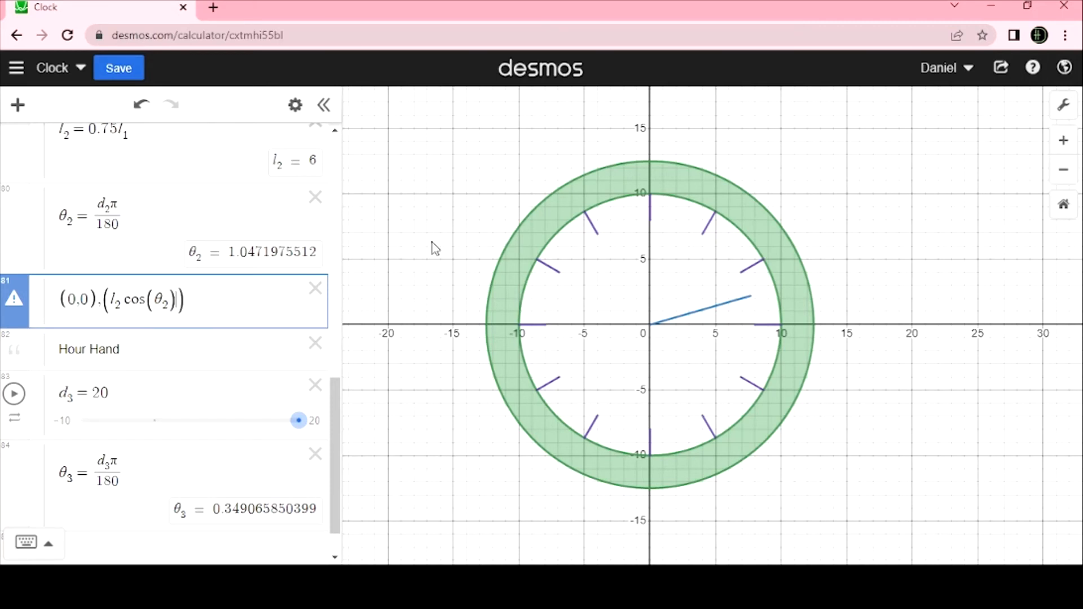
type("_3")
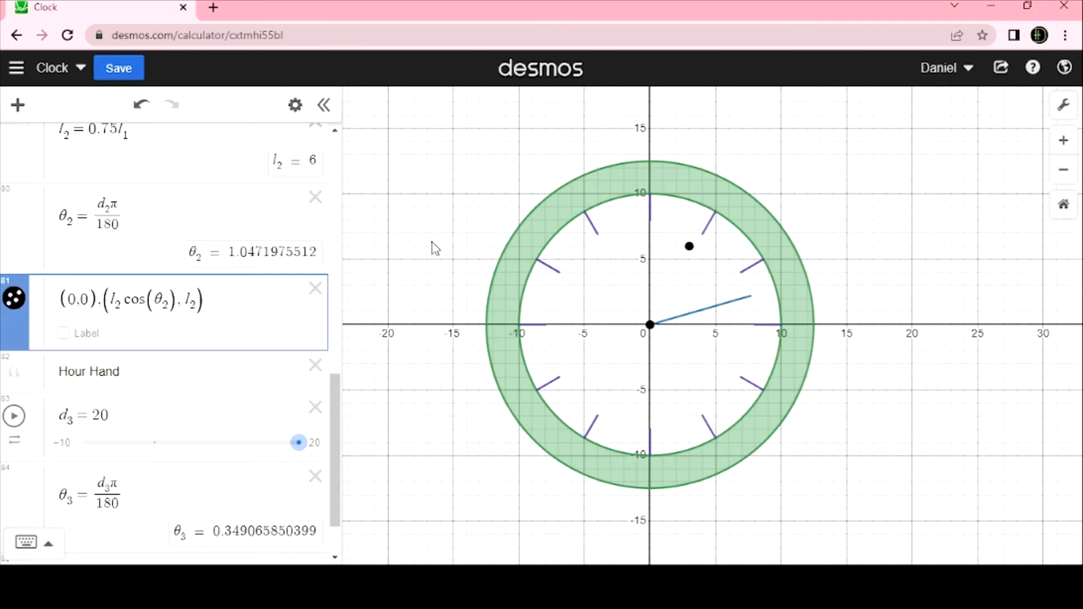
type("sin(theta_2")
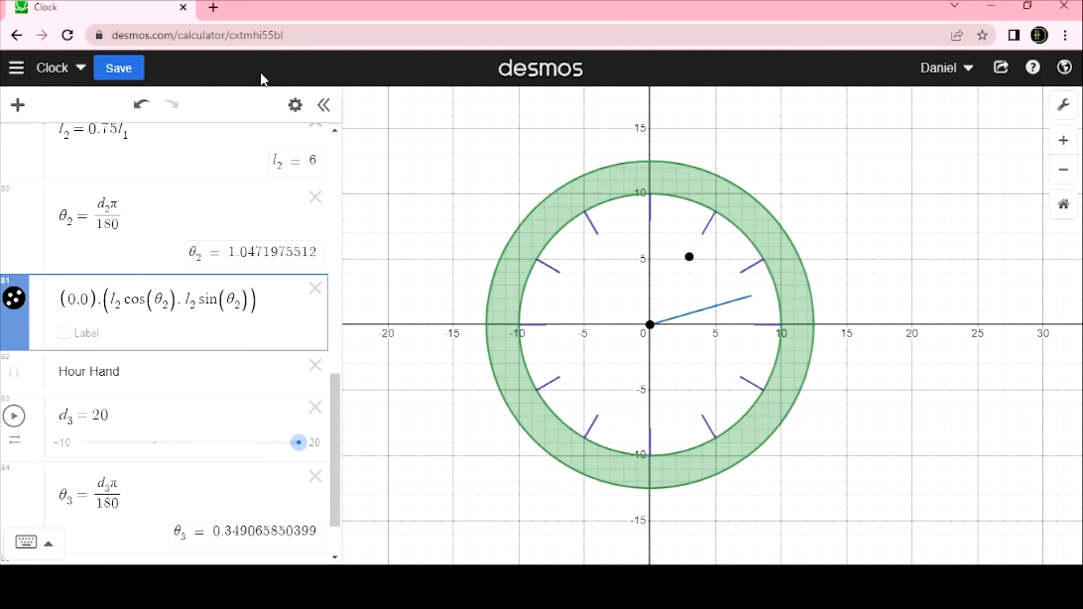
Step: Style the minute hand's point pair in orange, with its points hidden and a connecting line shown
left_click(295, 105)
left_click(14, 298)
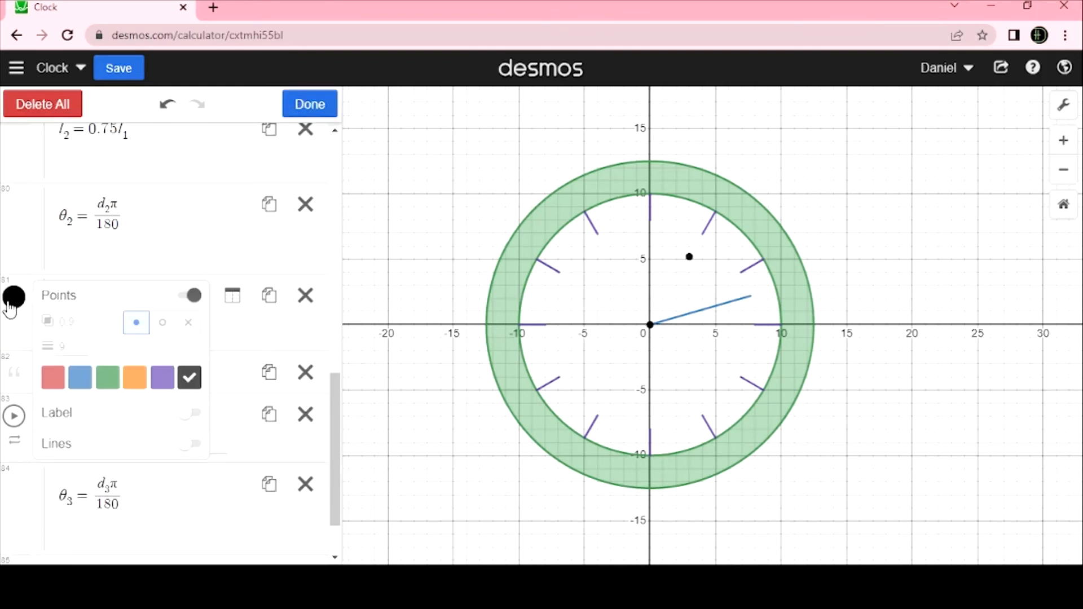
left_click(129, 381)
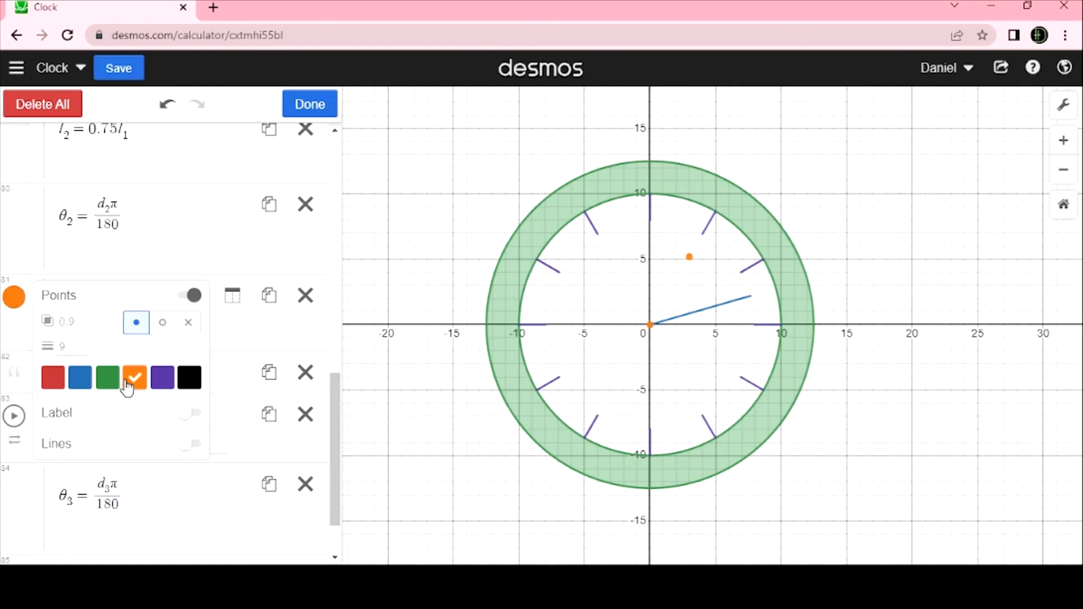
left_click(195, 303)
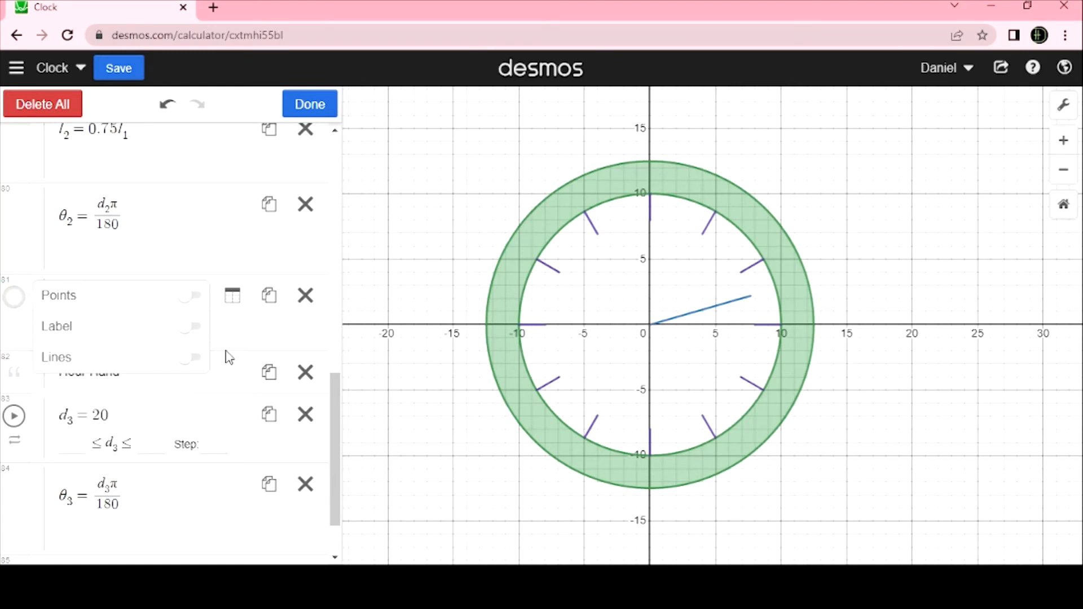
left_click(190, 357)
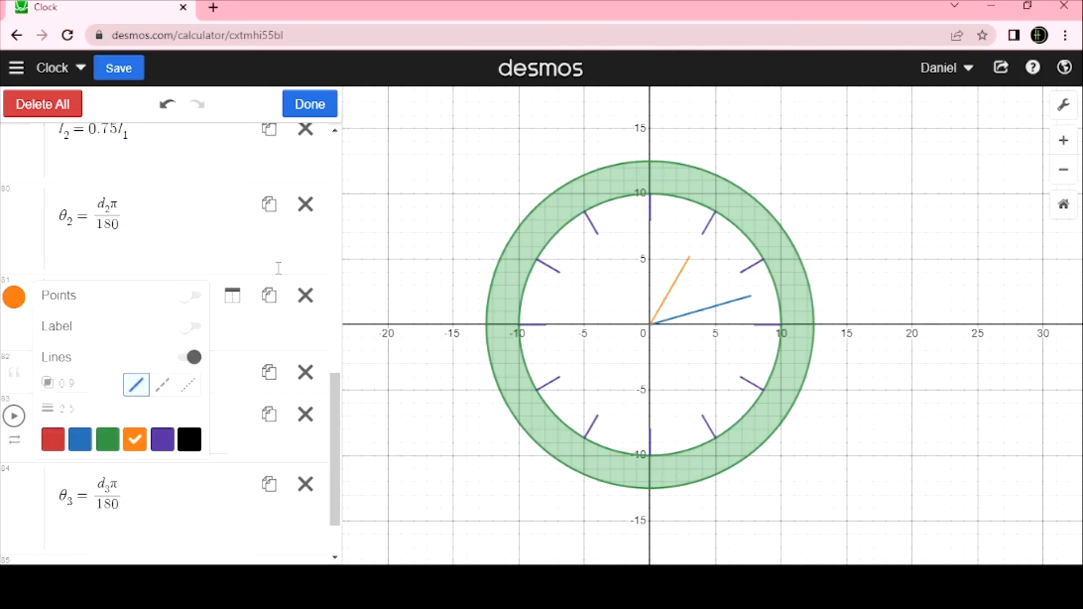
left_click(325, 105)
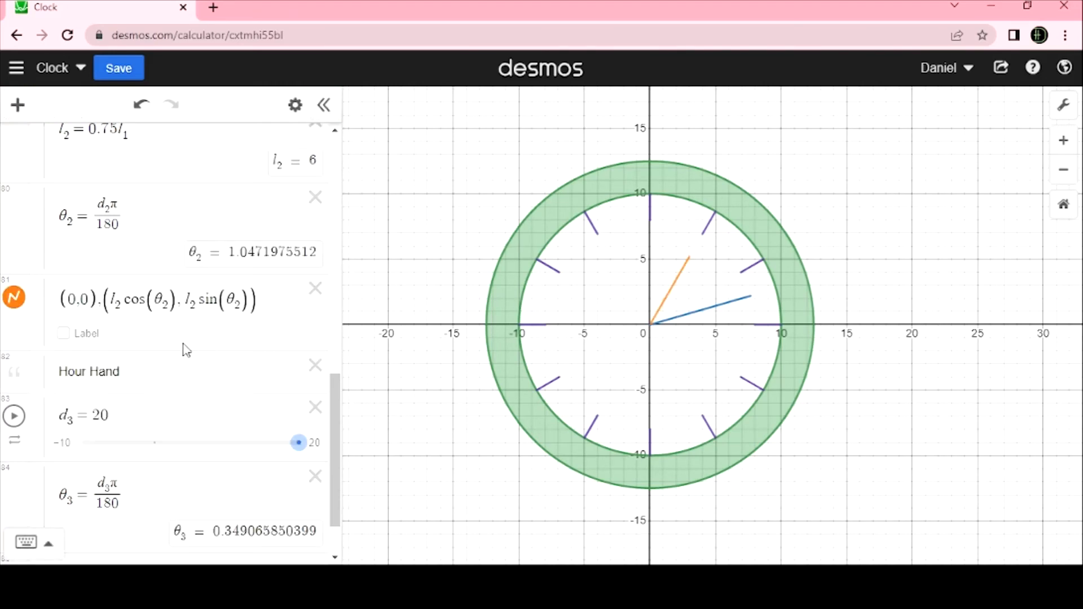
scroll(187, 350, "down", 1)
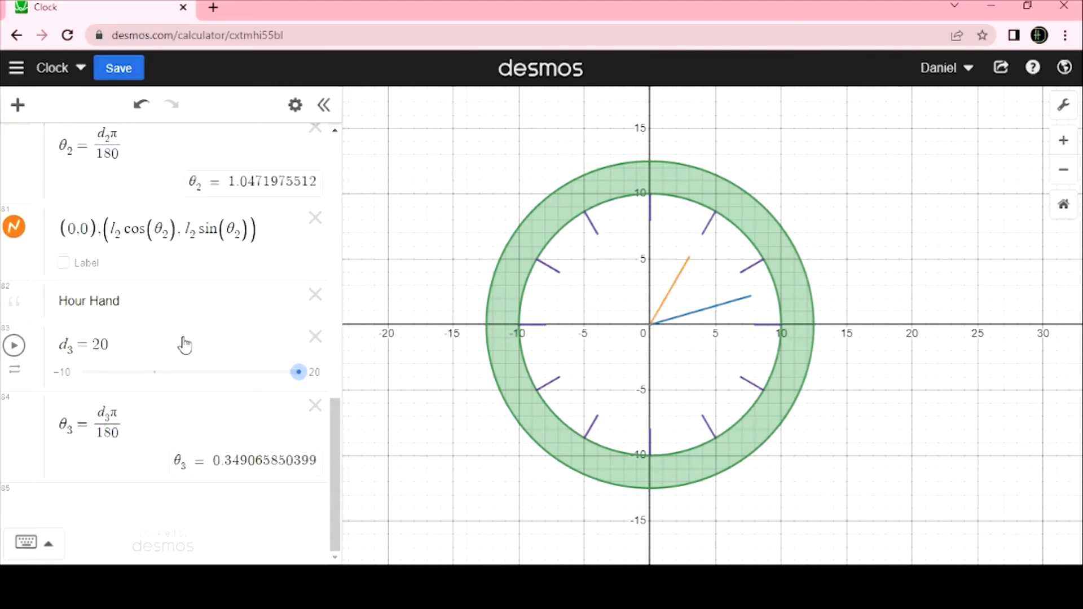
Step: Insert an expression between d_3 and θ_3 that defines the hour hand's length as l_3 = 0.75l_2
left_click(146, 350)
key("Return")
type("l")
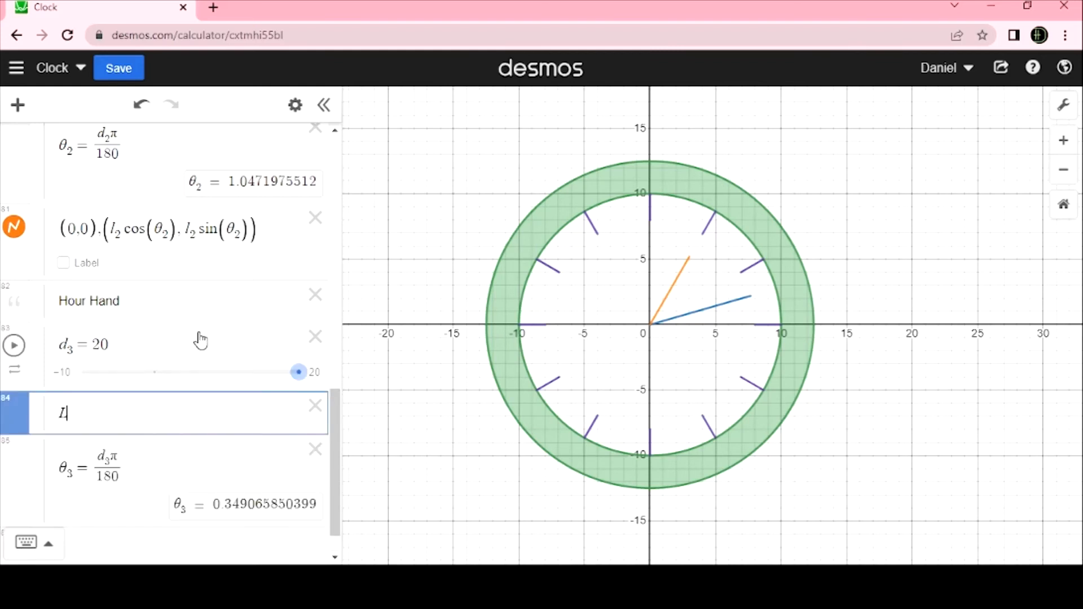
type("_")
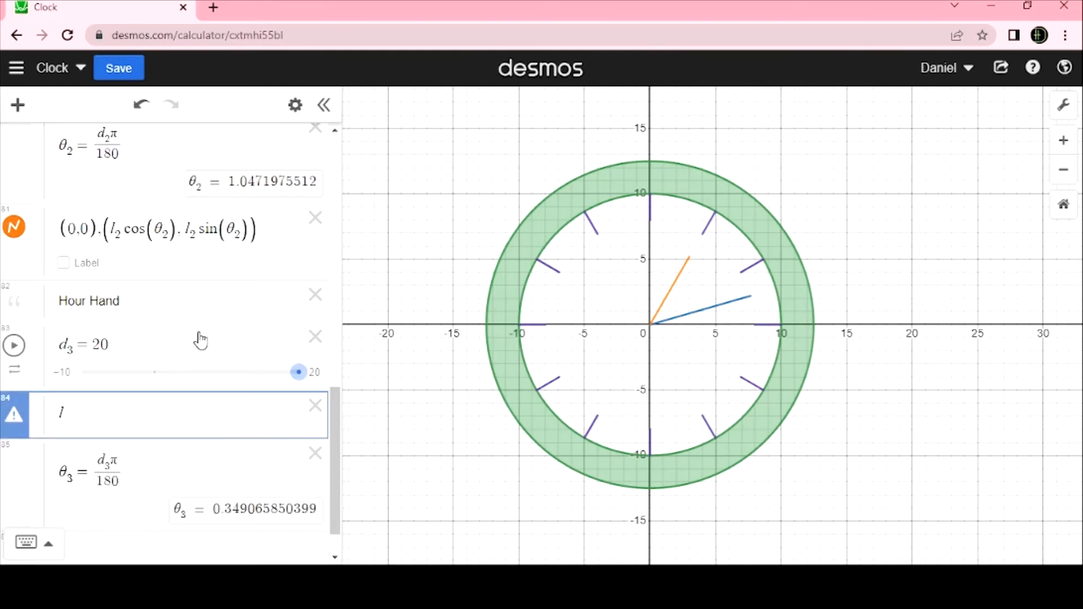
type("3=0.75")
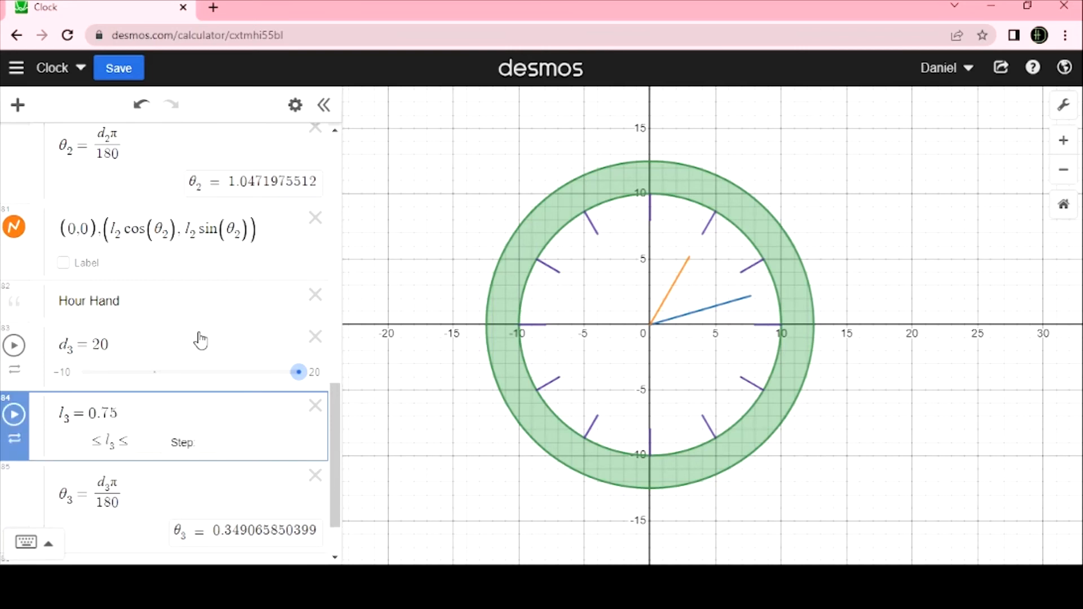
type("l")
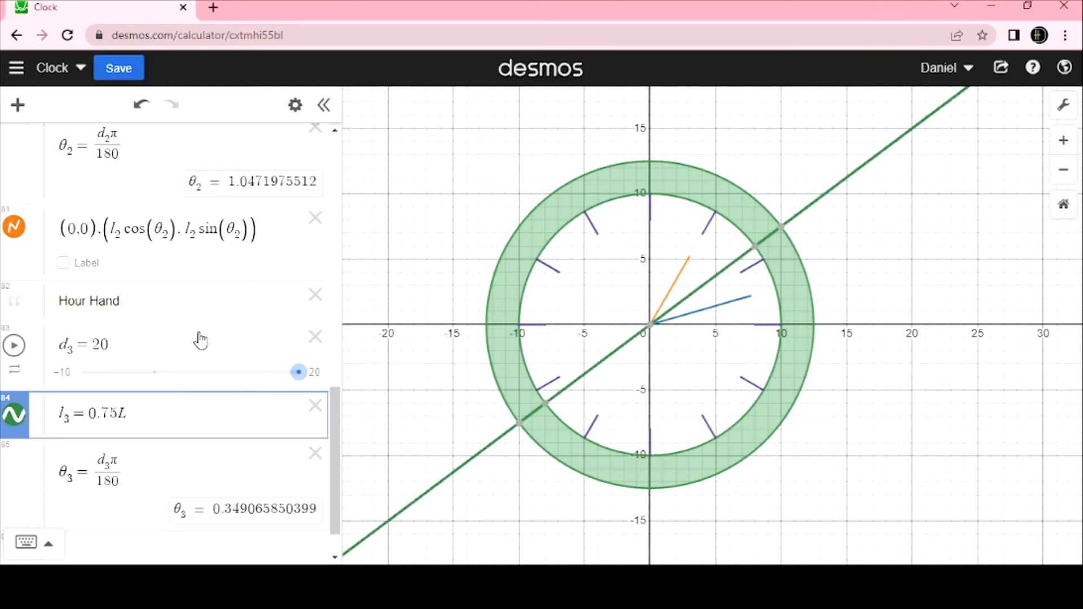
type("_2")
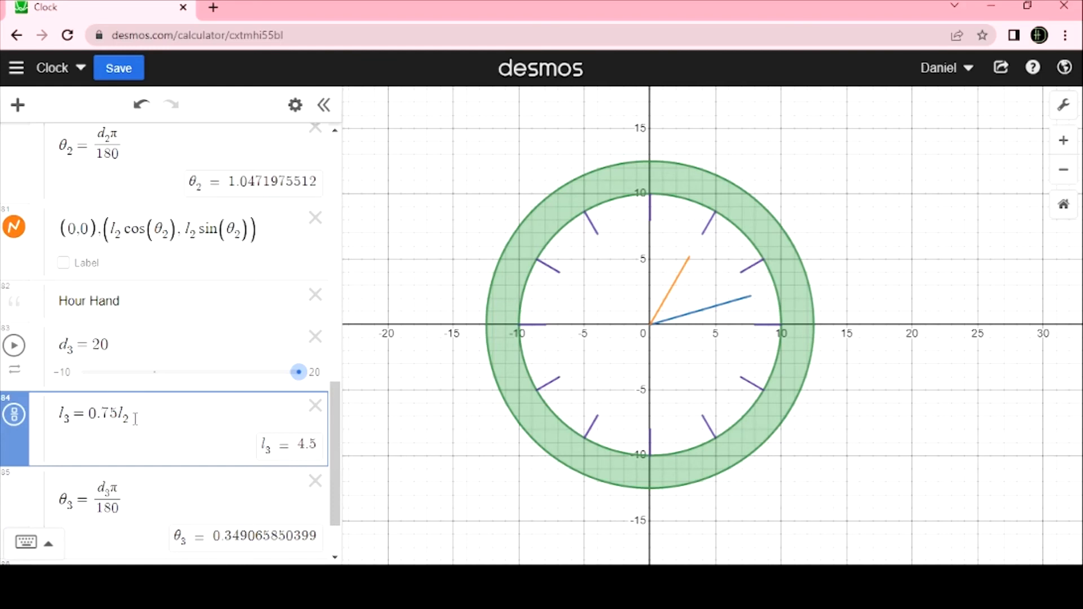
scroll(135, 418, "down", 2)
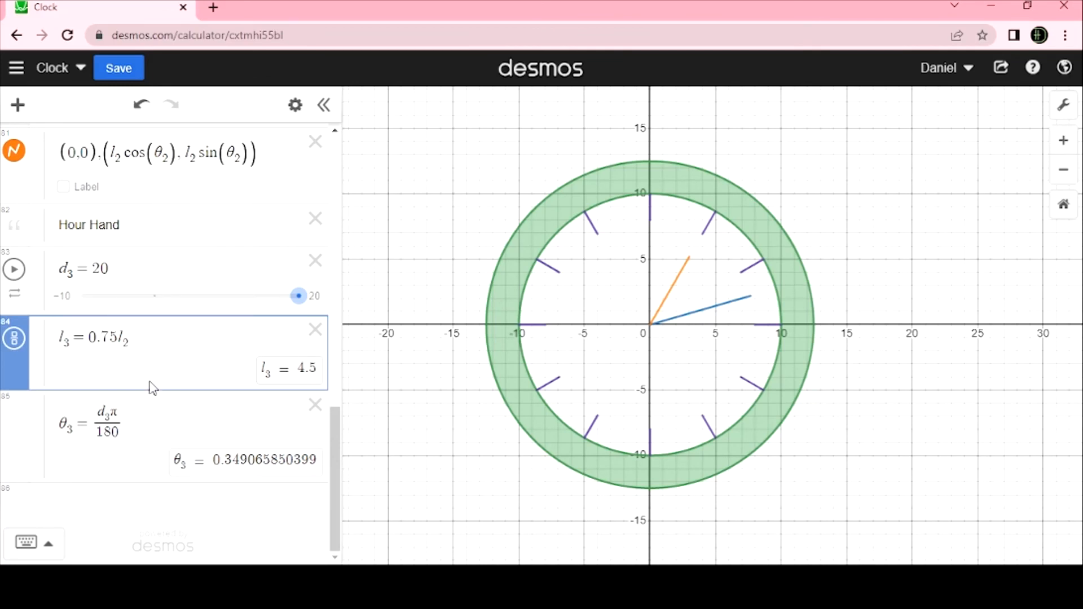
key("Return")
type("d")
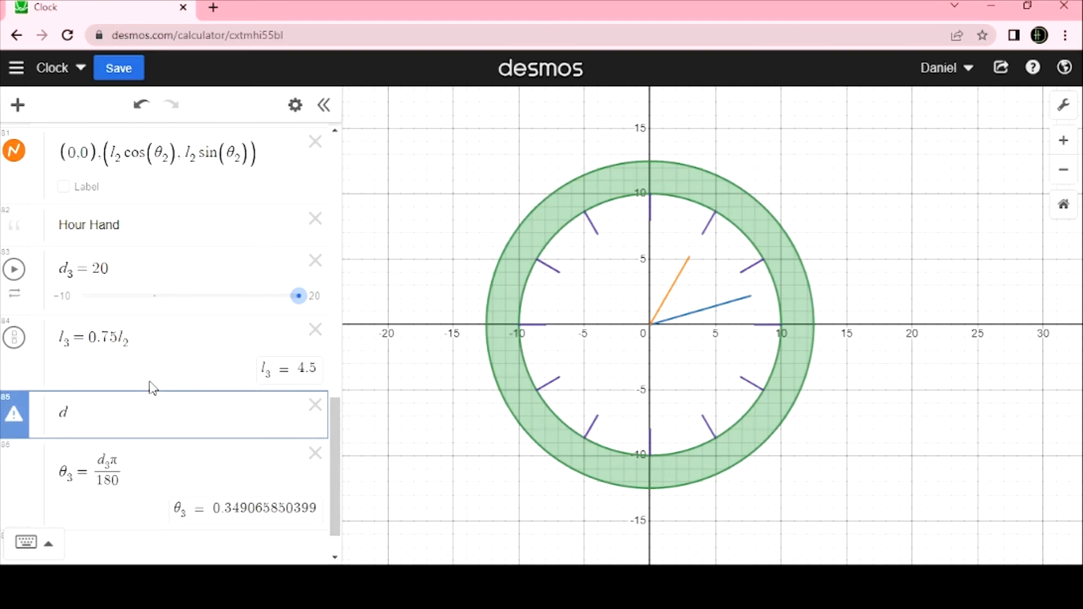
key("BackSpace")
key("BackSpace")
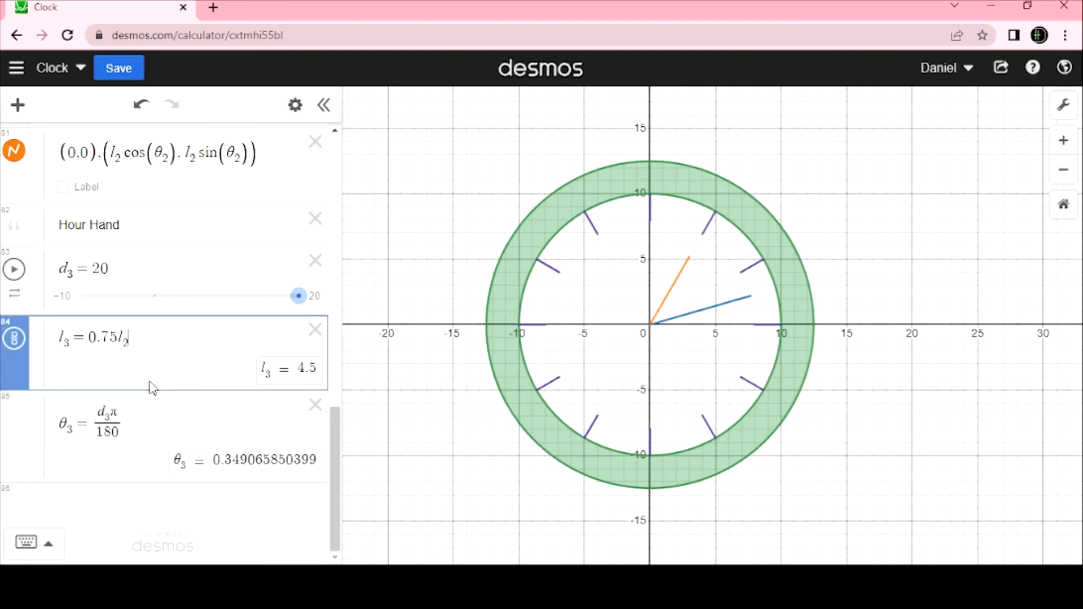
Step: Below θ_3, add the hour hand's point pair (0,0),(l_3 cos(θ_3), l_3 sin(θ_3))
left_click(175, 430)
key("Return")
type("(")
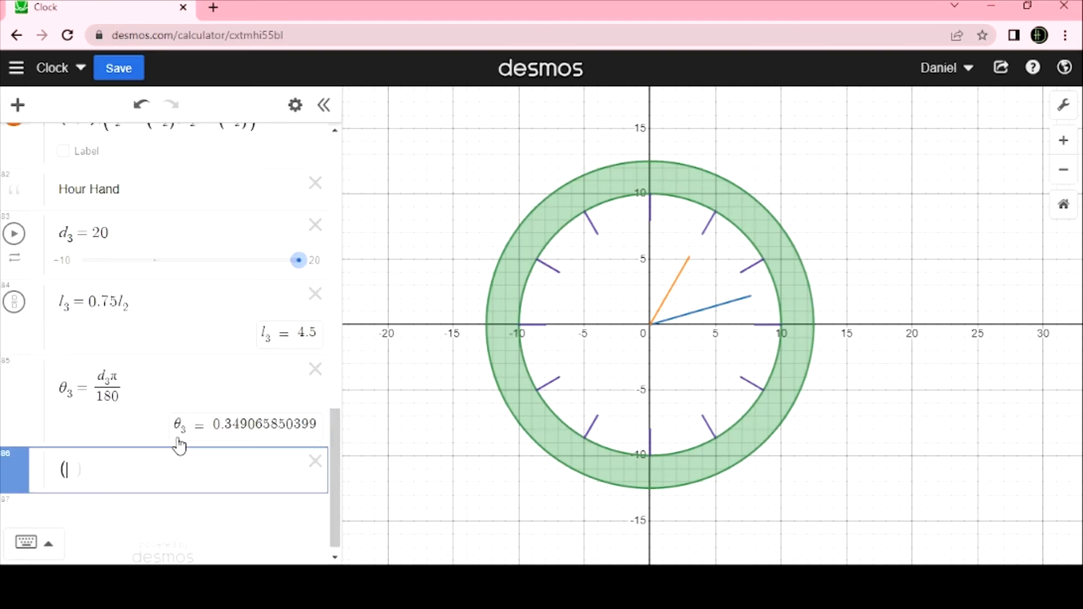
type("0,0),(")
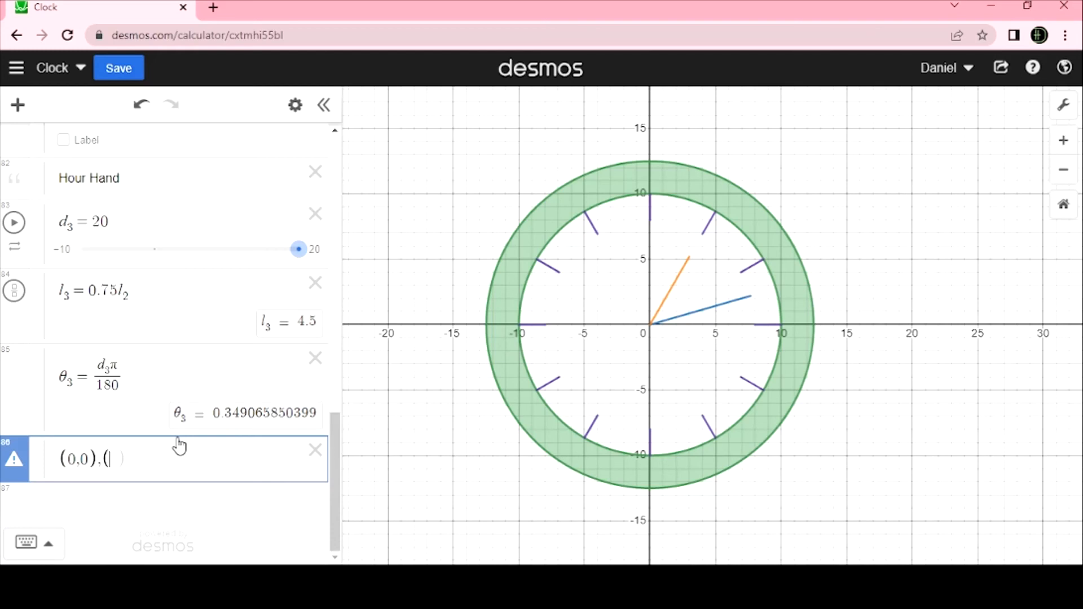
type("l")
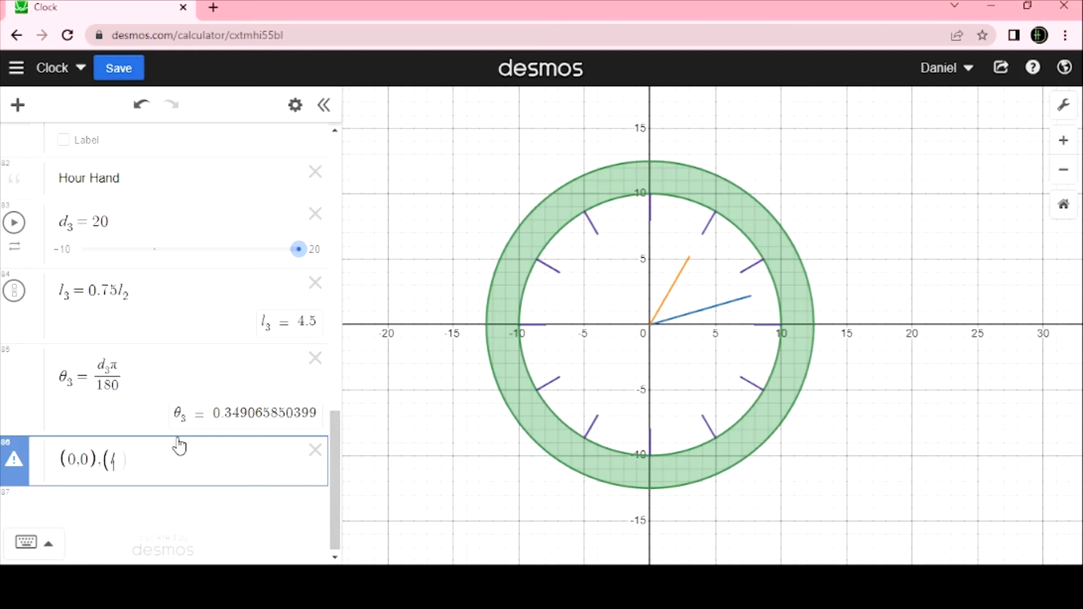
type("_2")
type("cos(theta")
type("_3cos(θ_3")
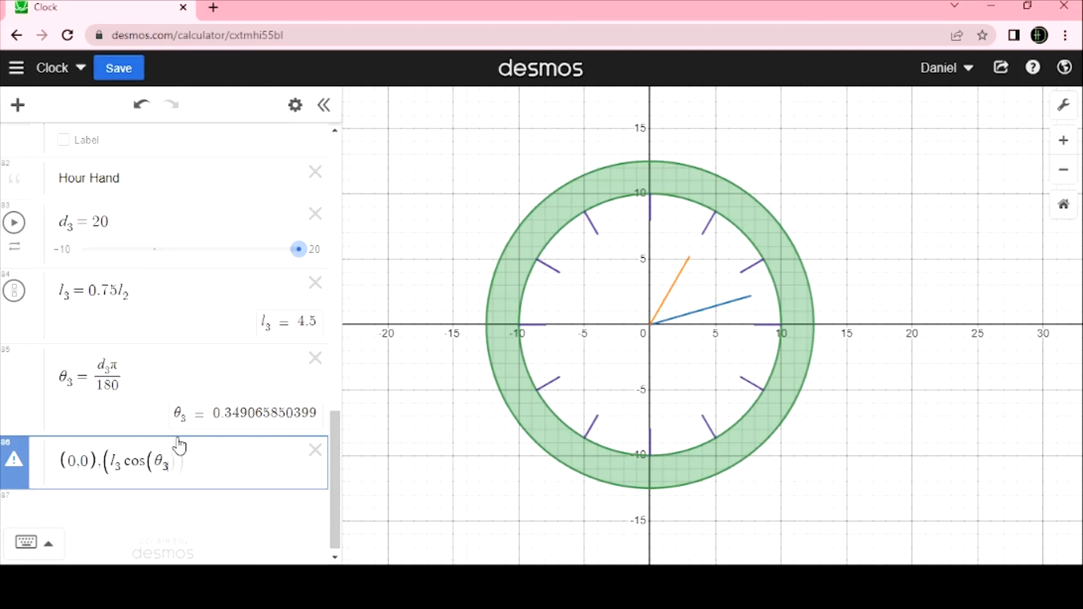
type("),l_3")
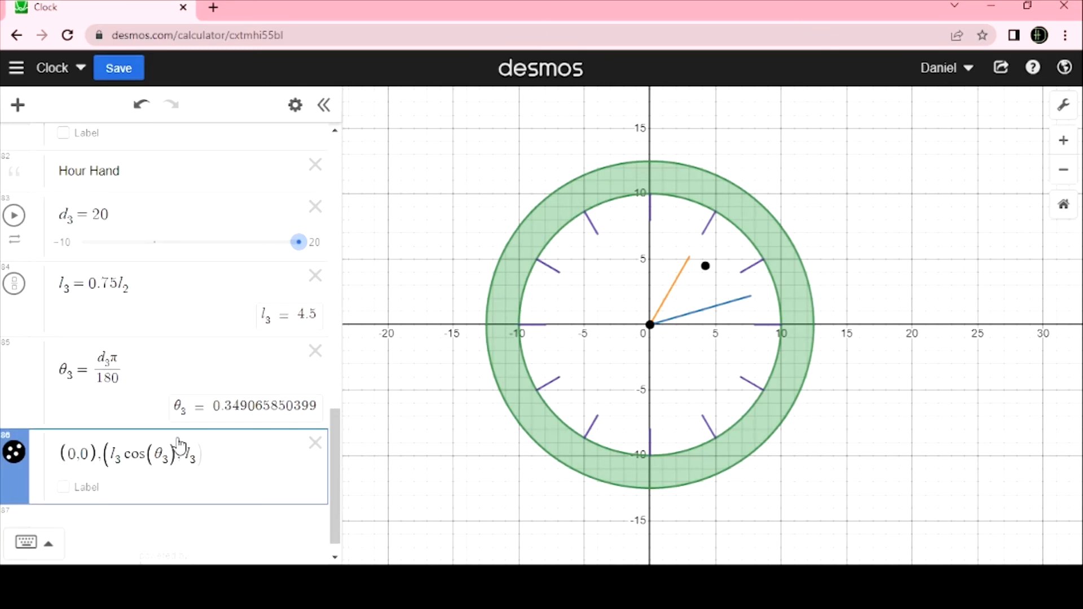
type("sin(theta")
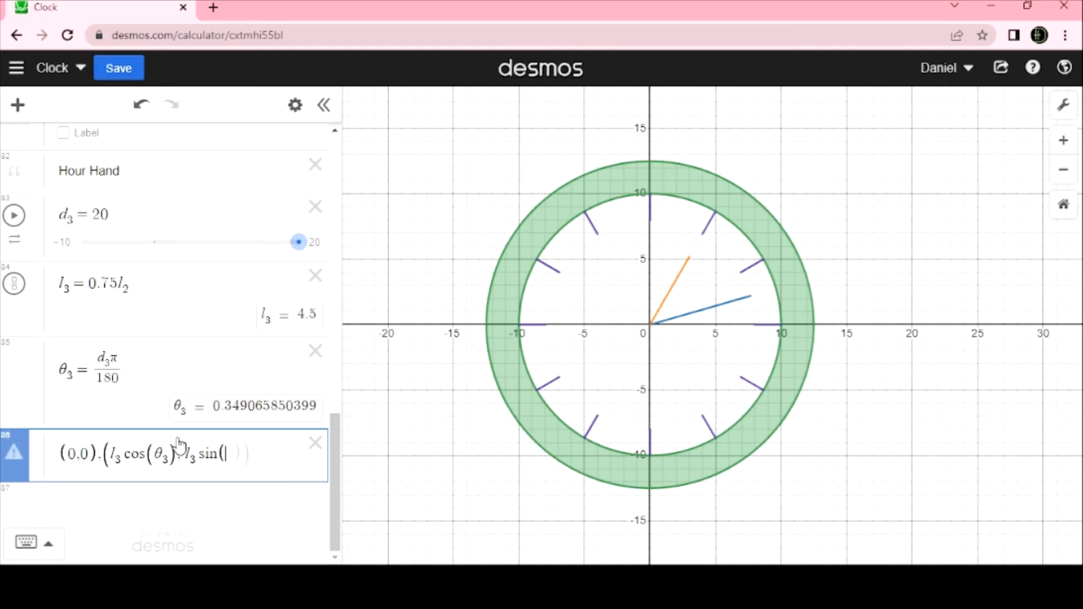
type("_3")
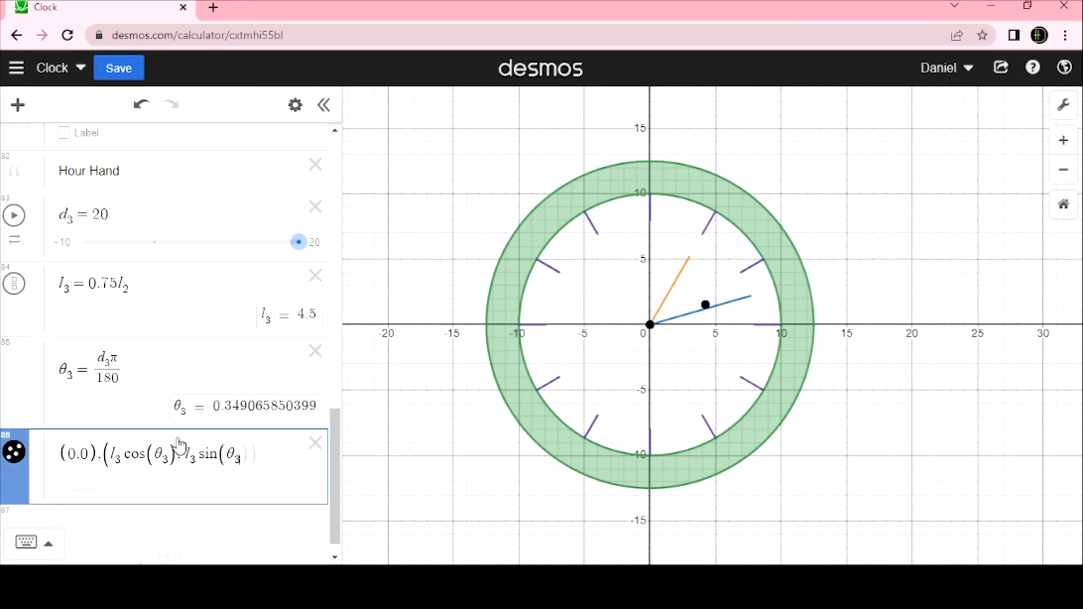
Step: Style the hour hand's point pair in red, with its points hidden and a connecting line shown
left_click(288, 107)
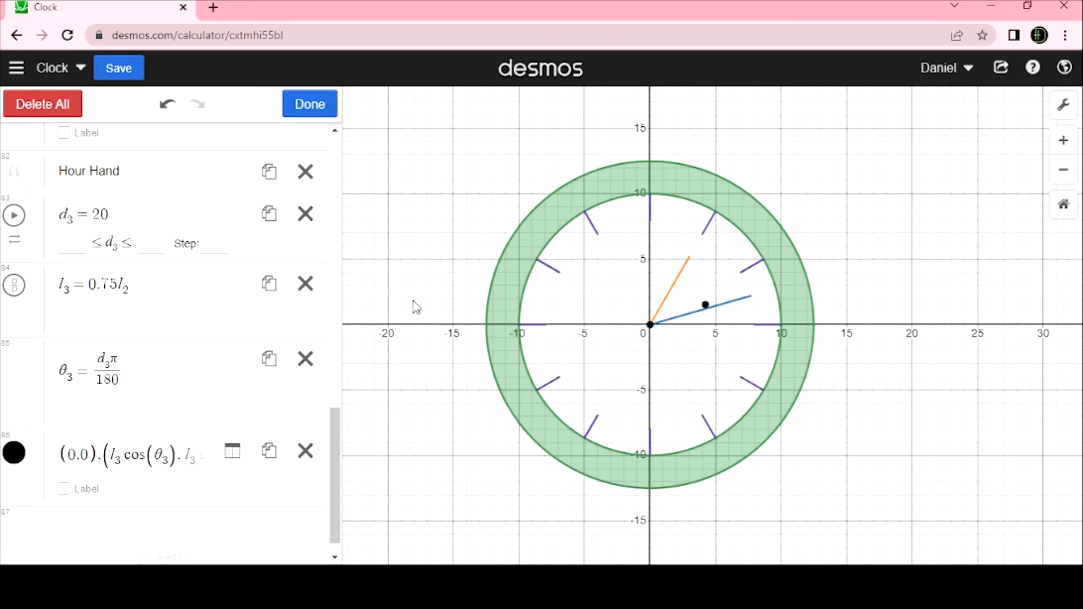
left_click(17, 458)
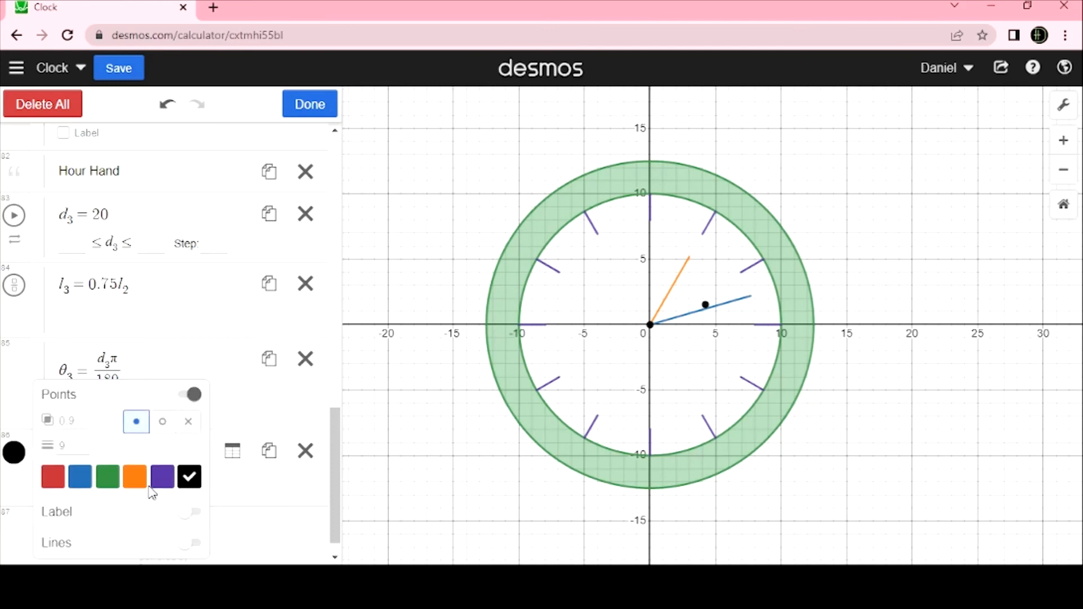
left_click(53, 476)
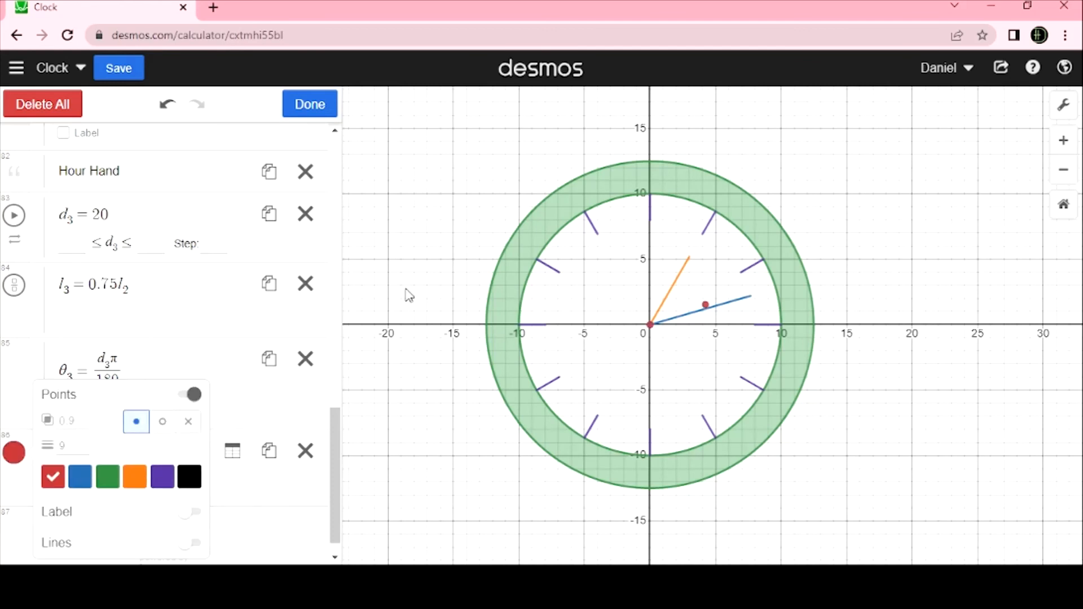
left_click(194, 394)
left_click(195, 514)
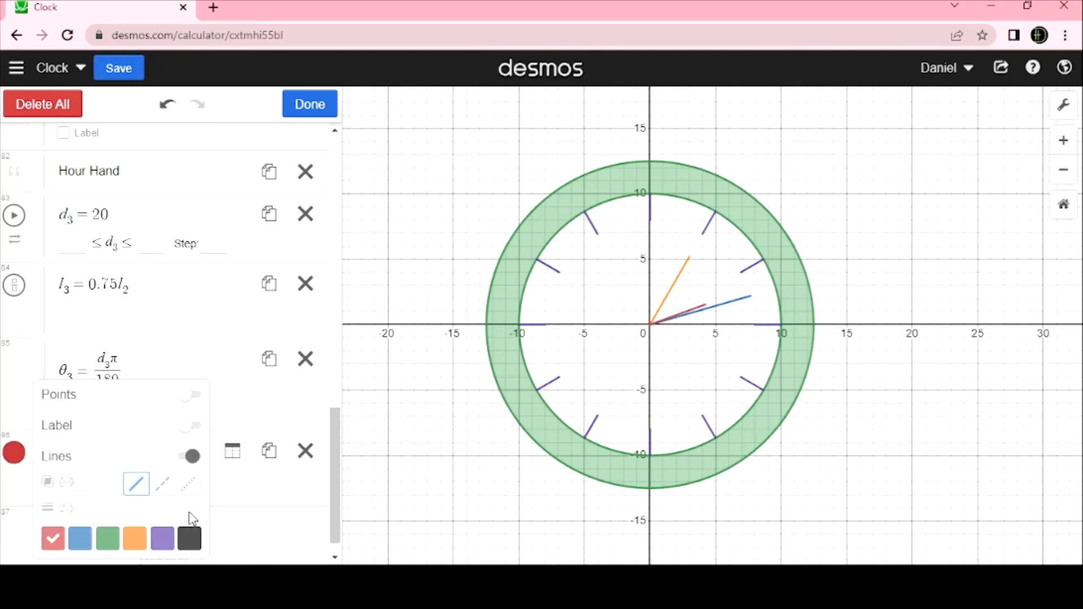
left_click(313, 103)
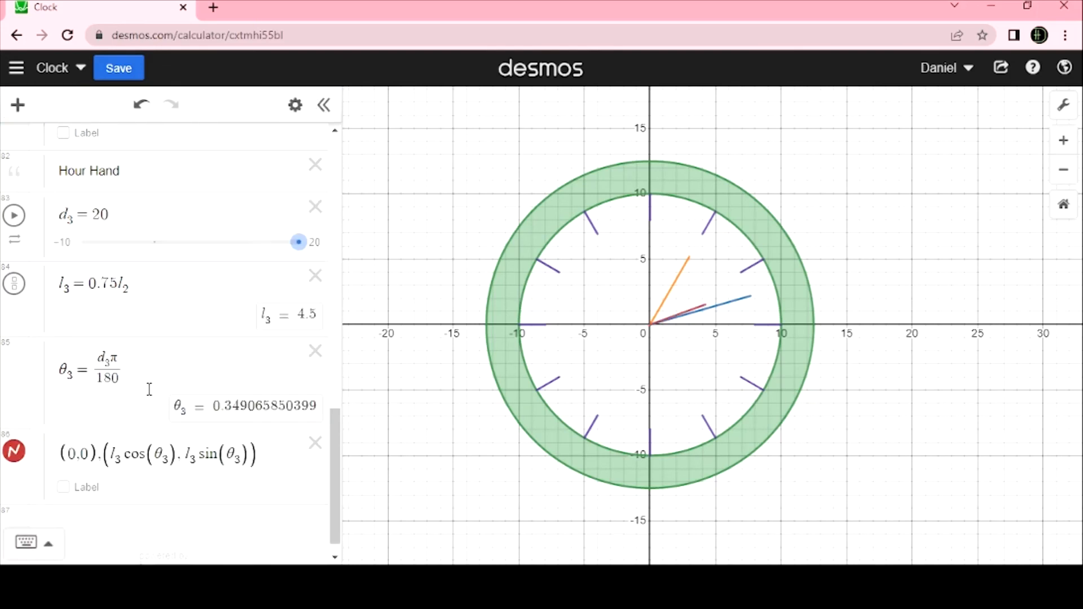
Step: Lower the hour hand's d_3 slider to a negative value near its minimum, rotating the hand slightly below the positive x-axis
scroll(148, 401, "up", 1)
left_click_drag(298, 305, 93, 306)
scroll(198, 246, "up", 7)
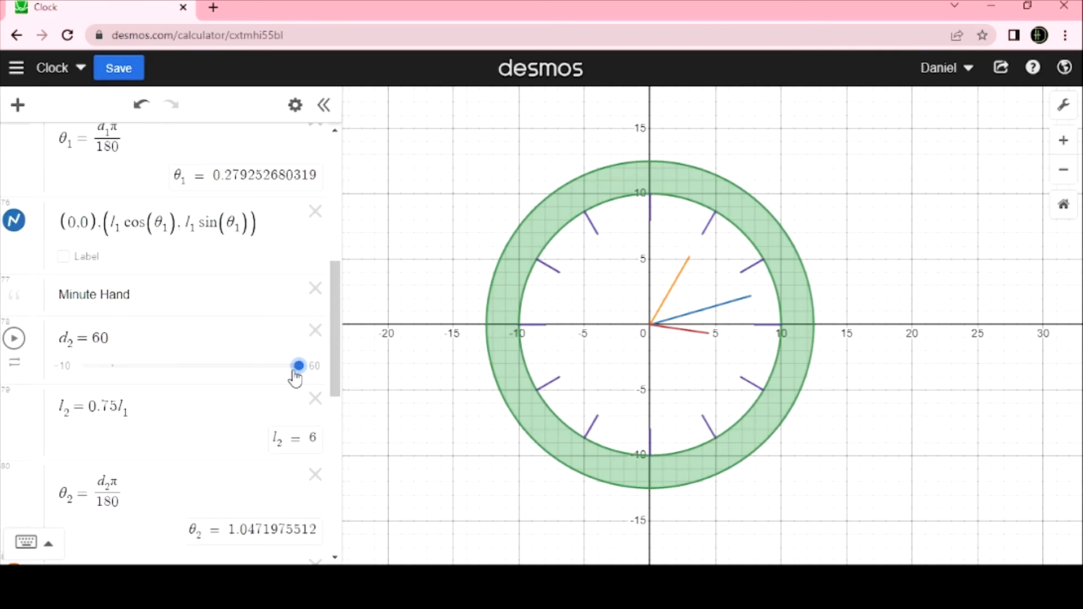
left_click(311, 367)
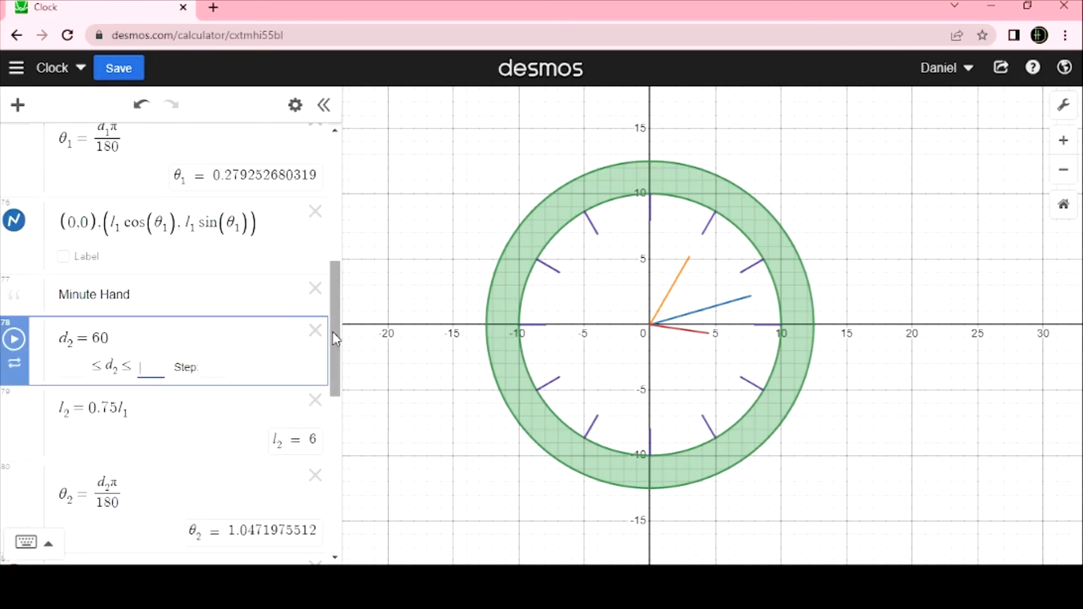
key("Return")
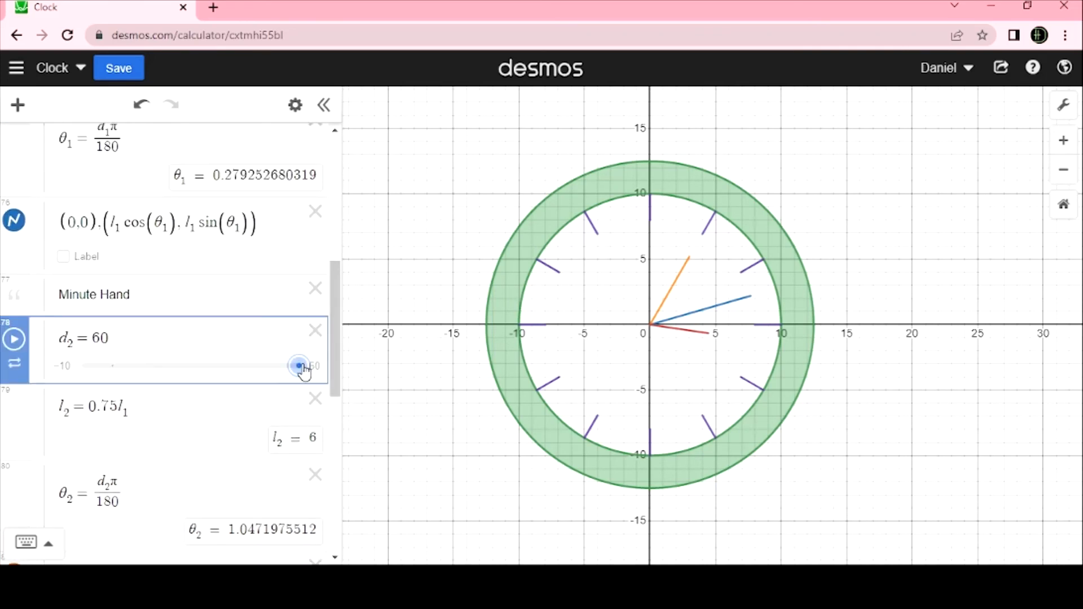
mouse_move(299, 366)
left_mouse_down()
mouse_move(229, 368)
mouse_move(314, 367)
left_mouse_up()
Step: Vary the seconds hand's length l_1 to 7.3 and finally 8.2, checking how the minute and hour hands scale with it
scroll(223, 277, "up", 3)
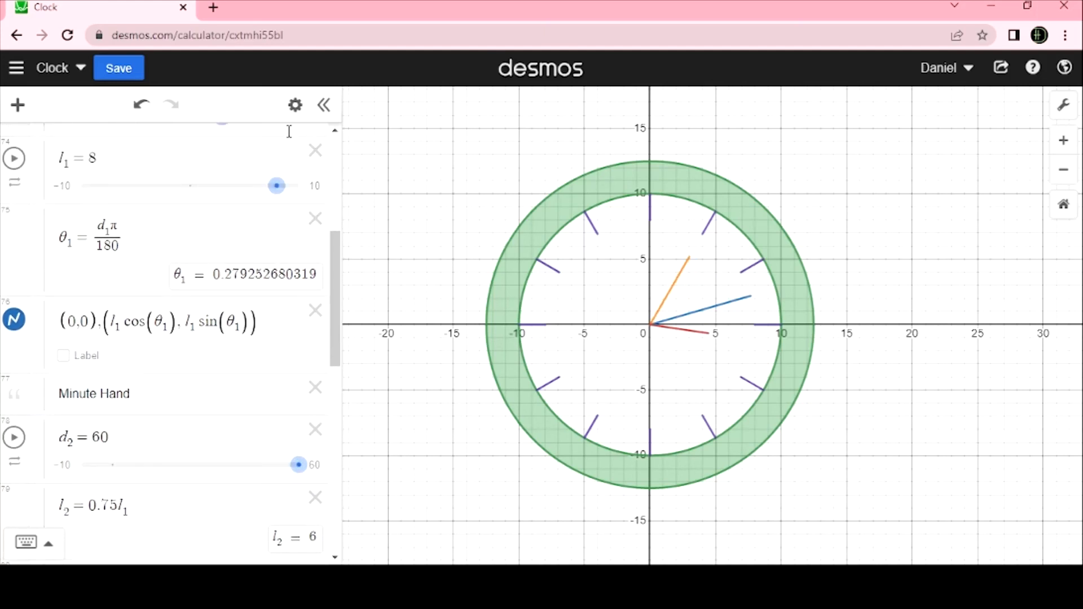
mouse_move(280, 195)
left_mouse_down()
mouse_move(259, 195)
mouse_move(279, 199)
mouse_move(270, 196)
left_mouse_up()
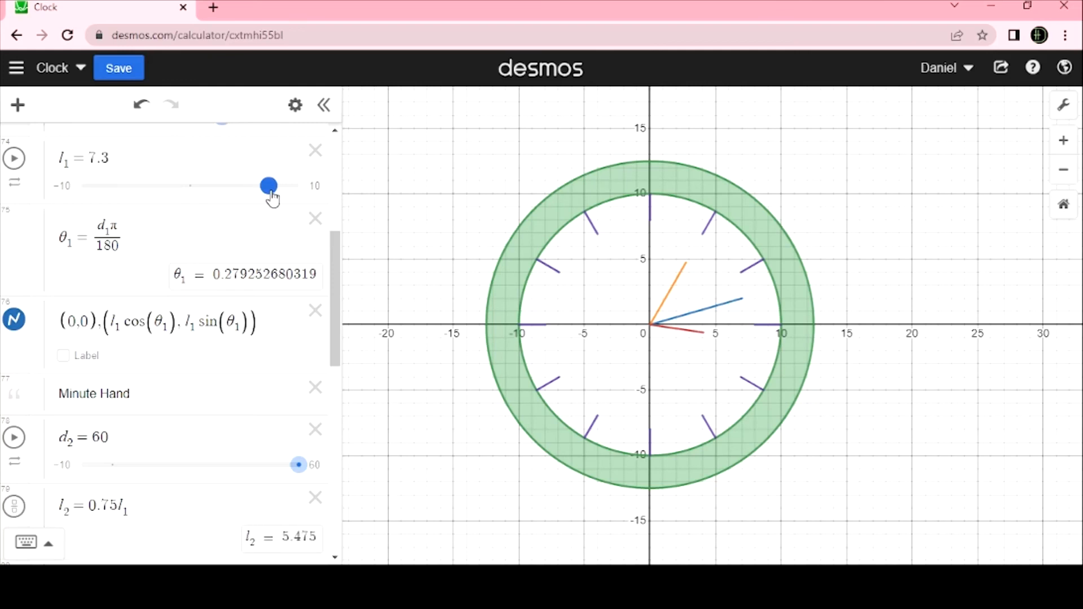
scroll(89, 309, "down", 4)
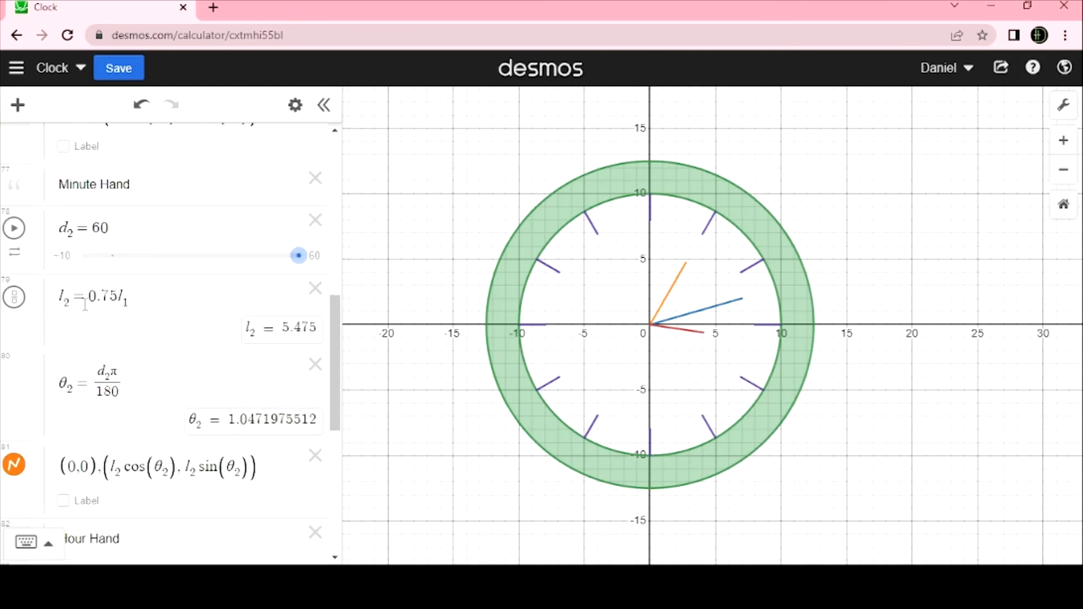
scroll(88, 309, "down", 1)
scroll(85, 307, "up", 10)
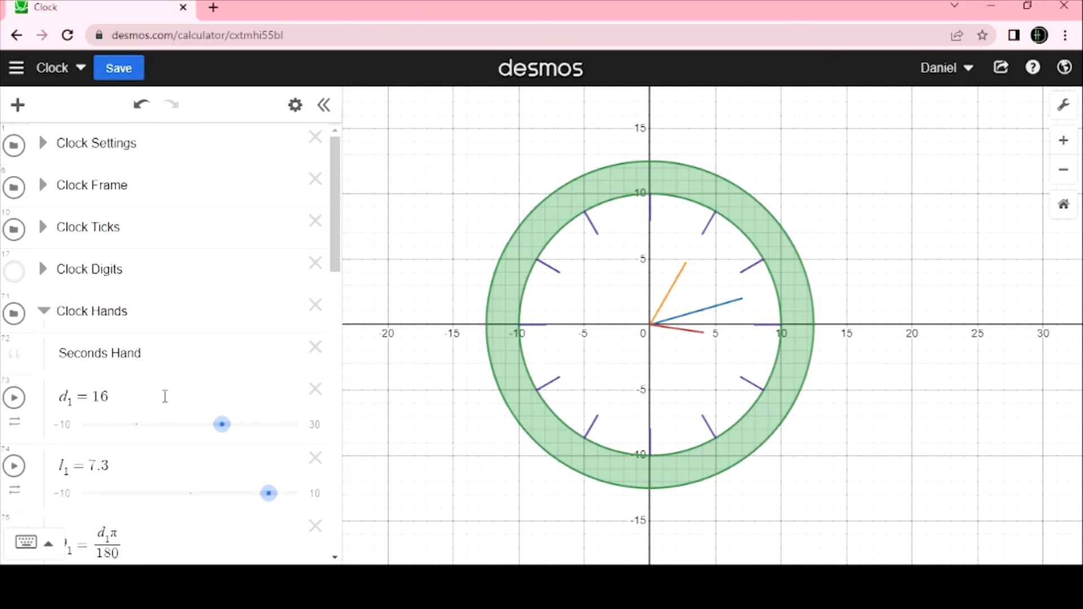
mouse_move(276, 503)
left_mouse_down()
mouse_move(296, 502)
mouse_move(282, 502)
left_mouse_up()
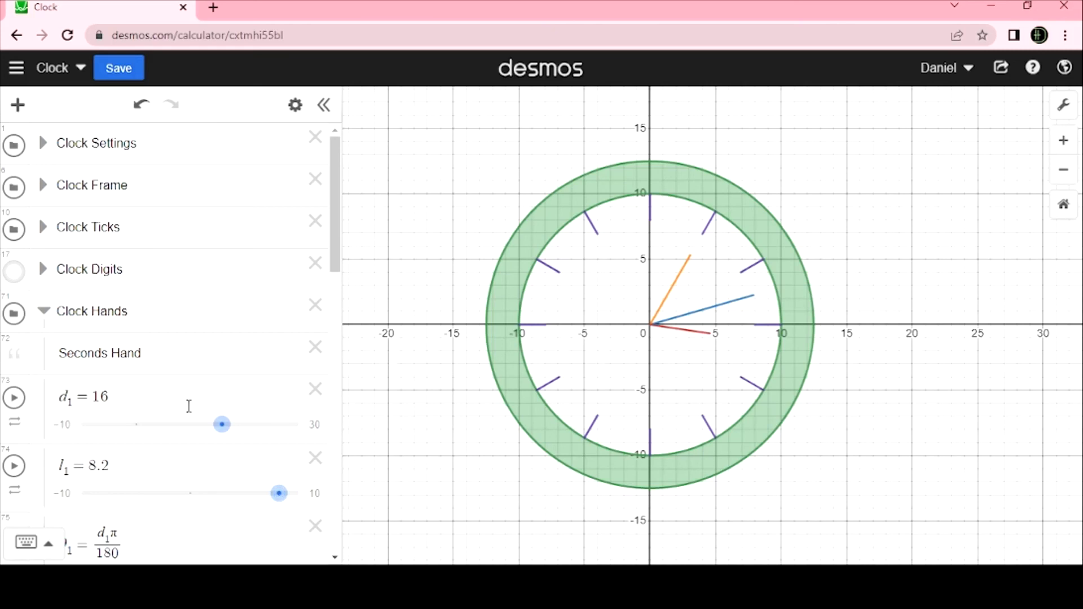
scroll(189, 410, "down", 5)
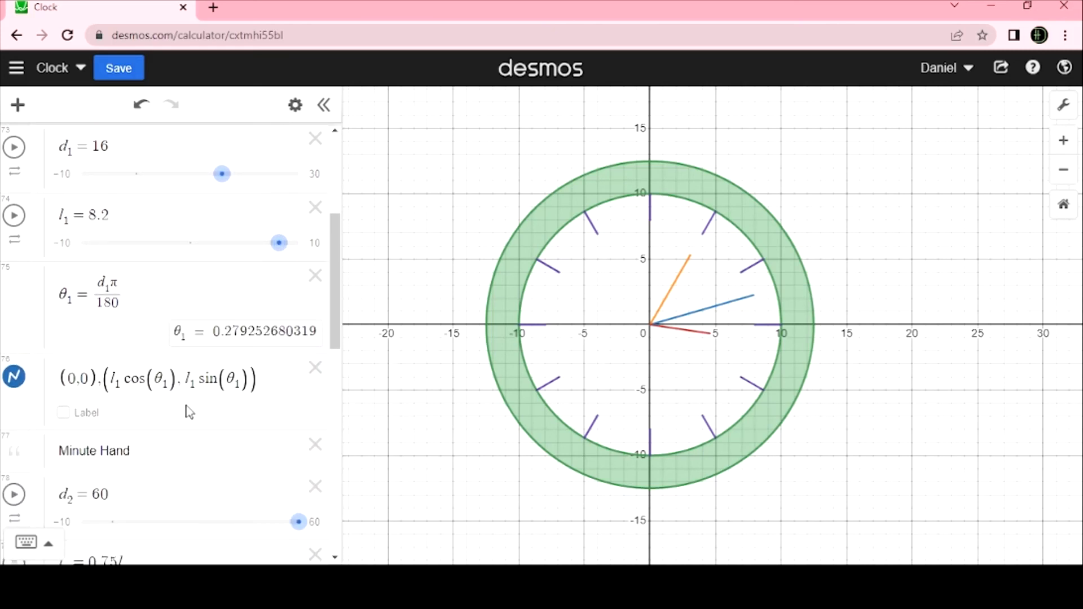